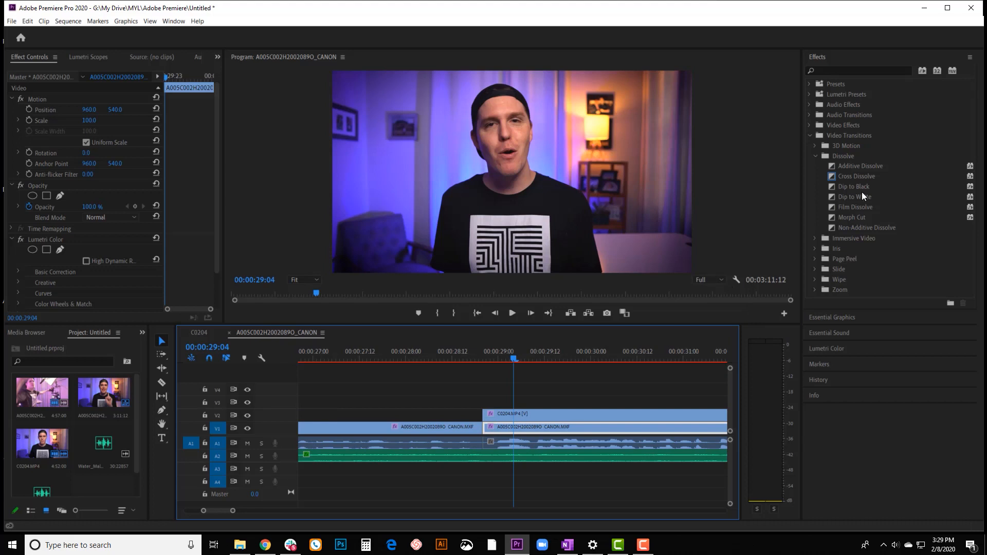
Apply a Cross Dissolve to the cut between the two A005C002H2002089O_CANON.MXF clips on V1 and play across it
drag(856, 175, 478, 433)
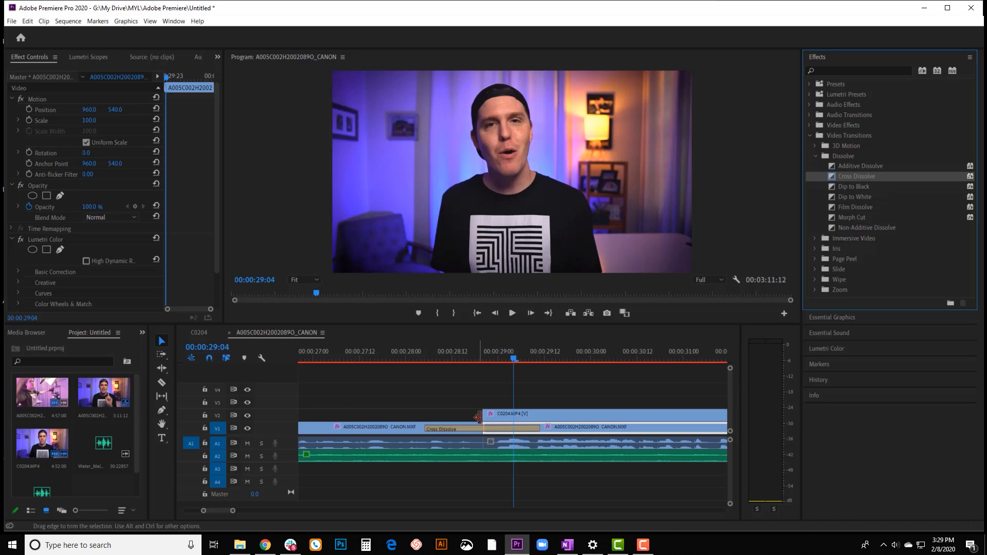
drag(486, 353, 414, 353)
key(space)
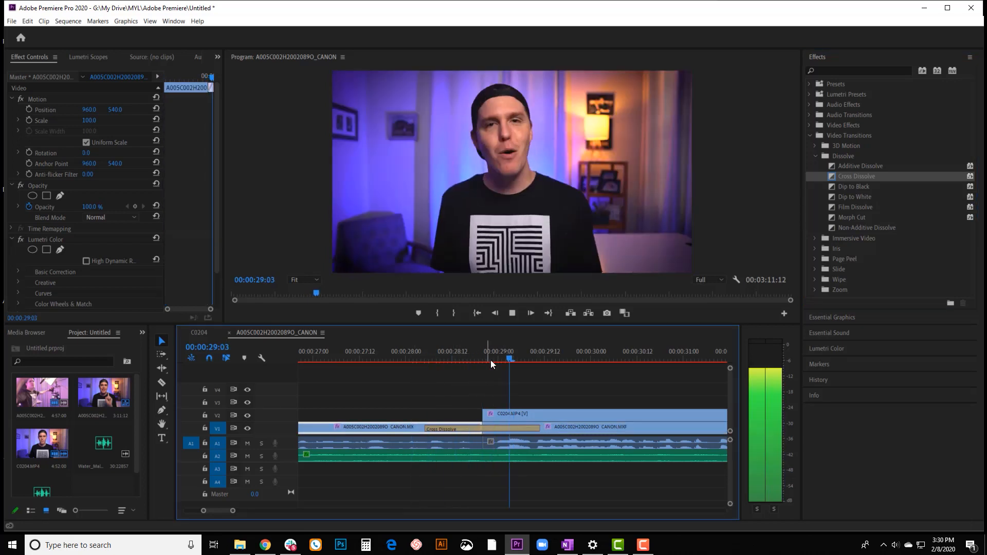
key(space)
click(543, 415)
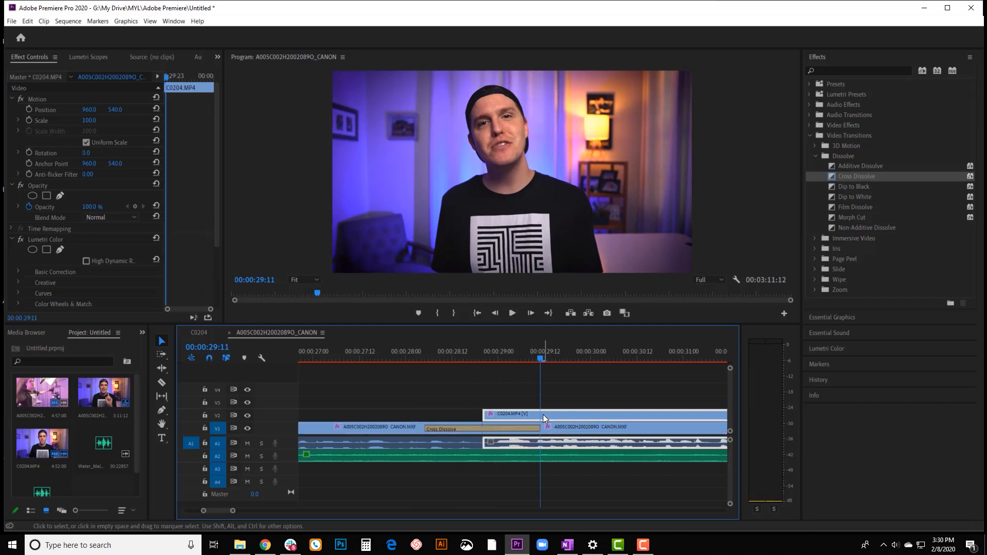
key(Delete)
mouse_move(477, 349)
mouse_down()
mouse_move(412, 350)
mouse_move(549, 359)
mouse_move(404, 354)
mouse_move(489, 362)
mouse_up()
key(ctrl+z)
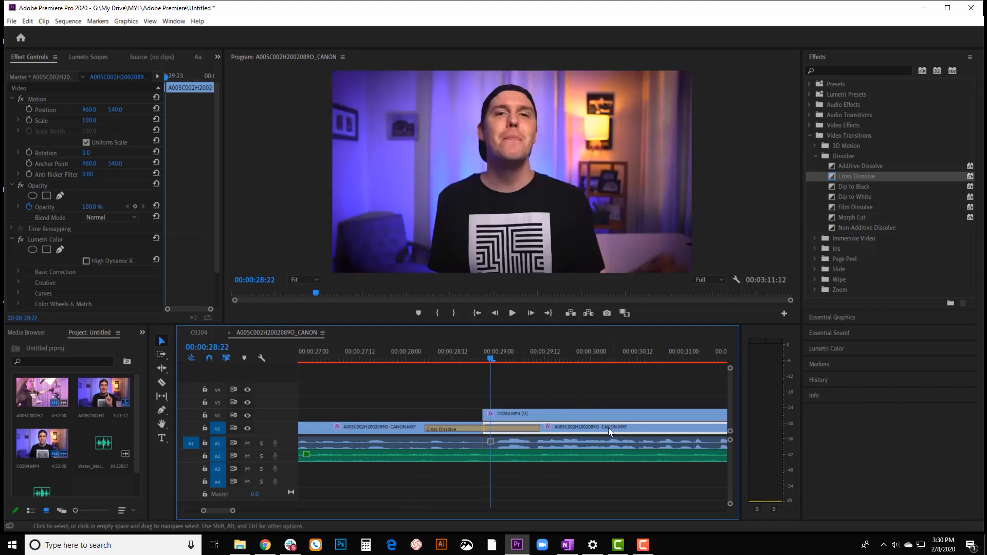
Delete the second A005C002H2002089O_CANON.MXF clip from V1 and move the C0204.MP4 clip above it down into its place
key(Delete)
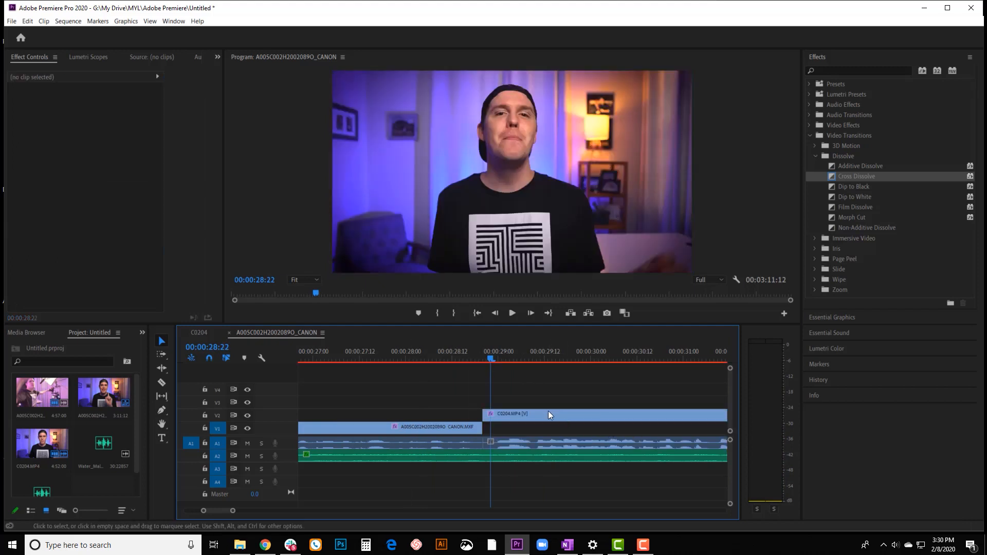
drag(548, 411, 548, 430)
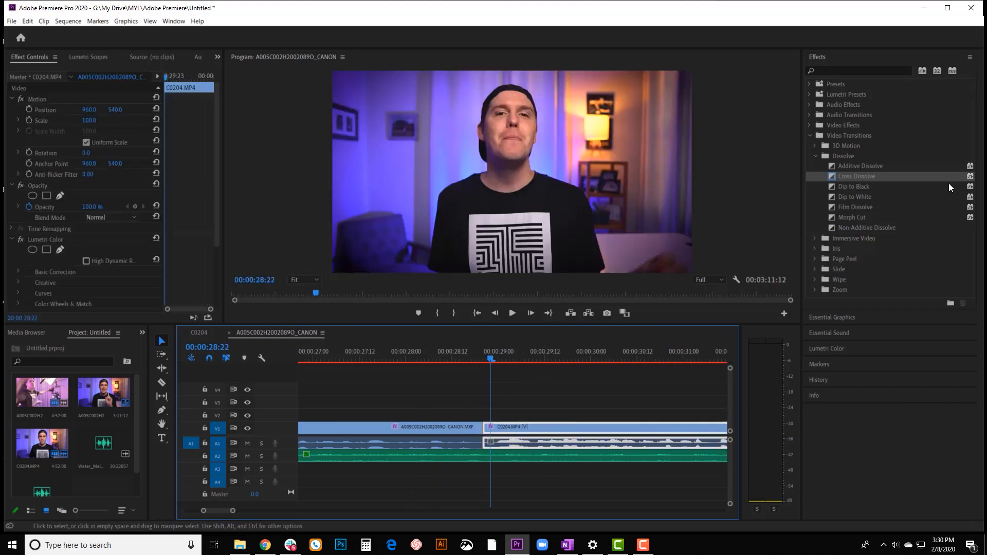
Apply a Cross Dissolve between the CANON clip and C0204.MP4 on V1 and shorten it to 8 frames
drag(853, 174, 519, 404)
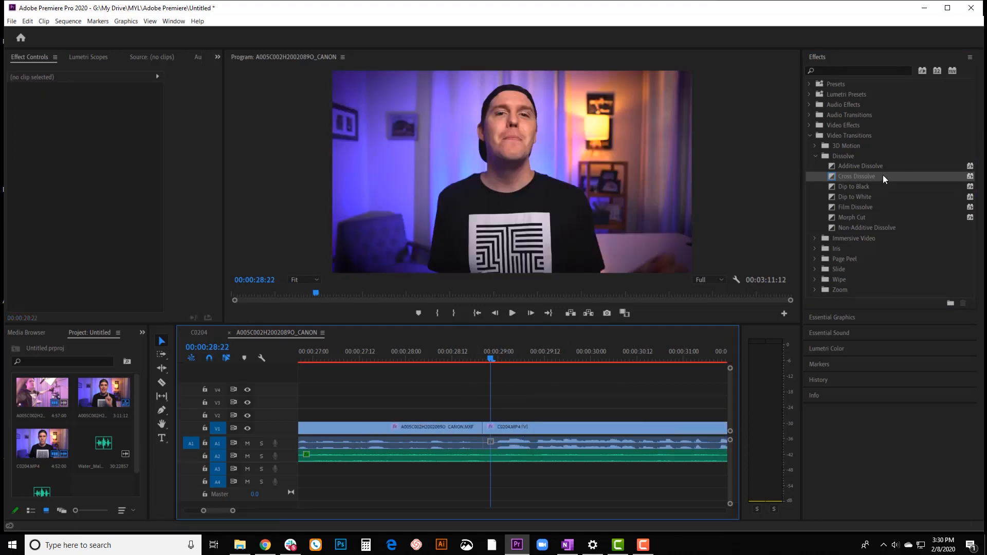
drag(883, 177, 483, 429)
drag(403, 355, 564, 359)
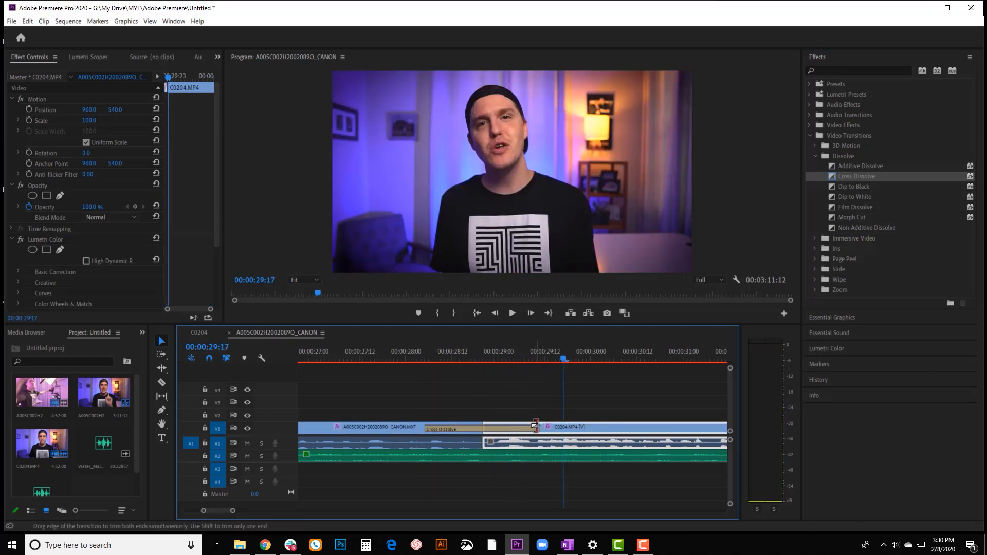
click(535, 426)
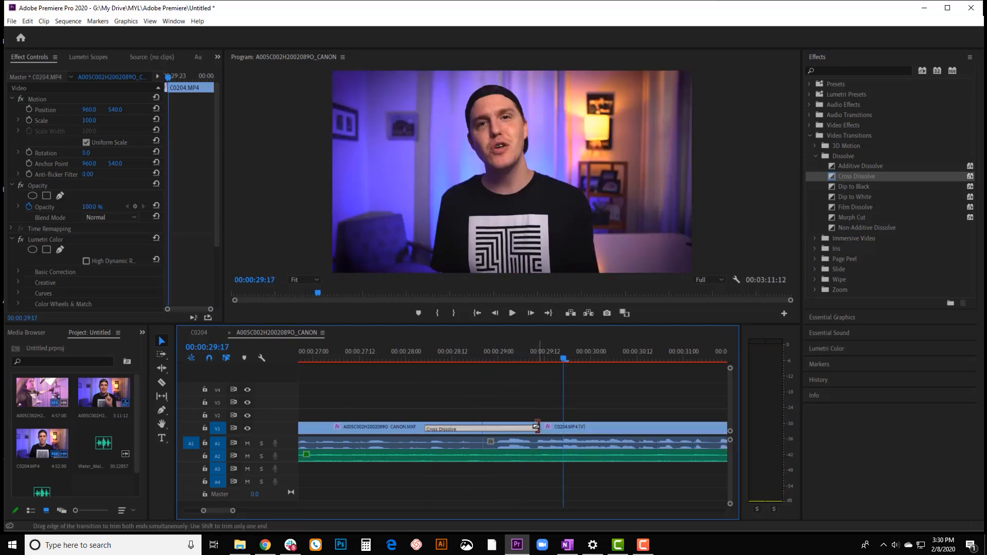
drag(536, 426, 496, 425)
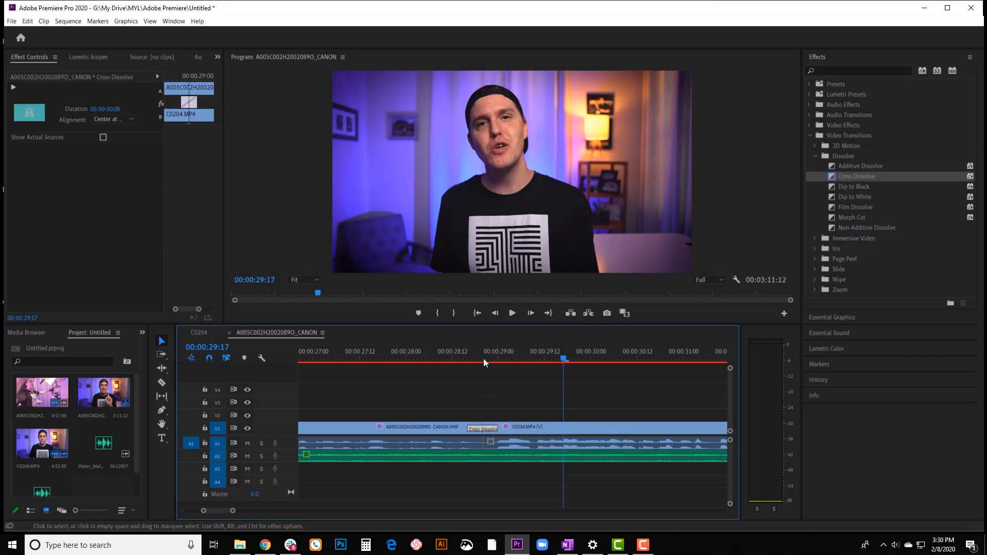
Play back the shortened Cross Dissolve a couple of times from just before the cut
drag(482, 358, 452, 357)
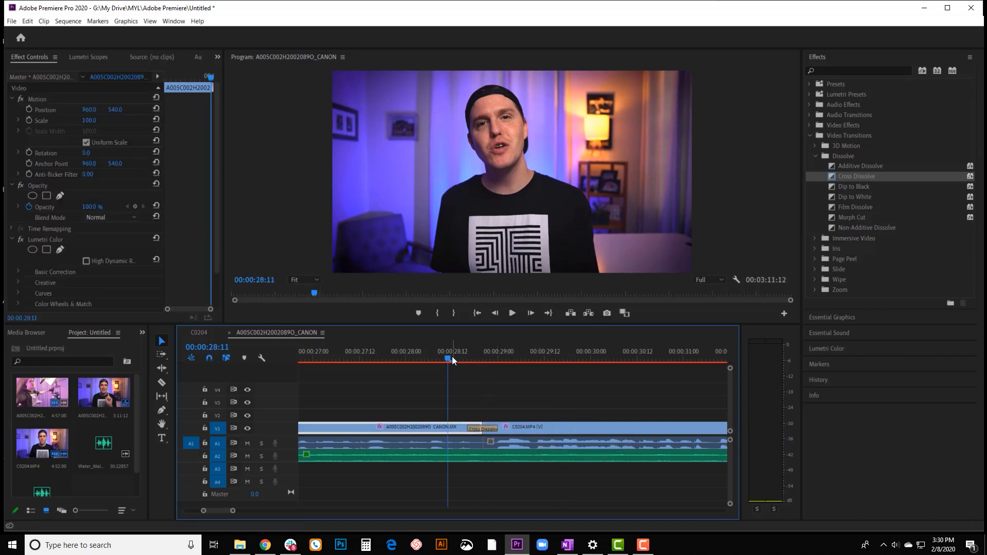
key(space)
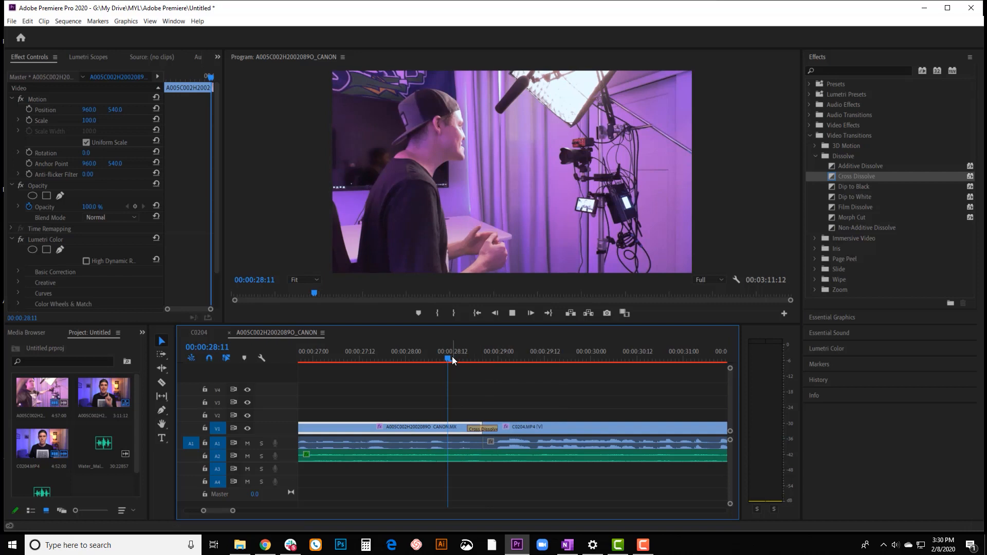
key(space)
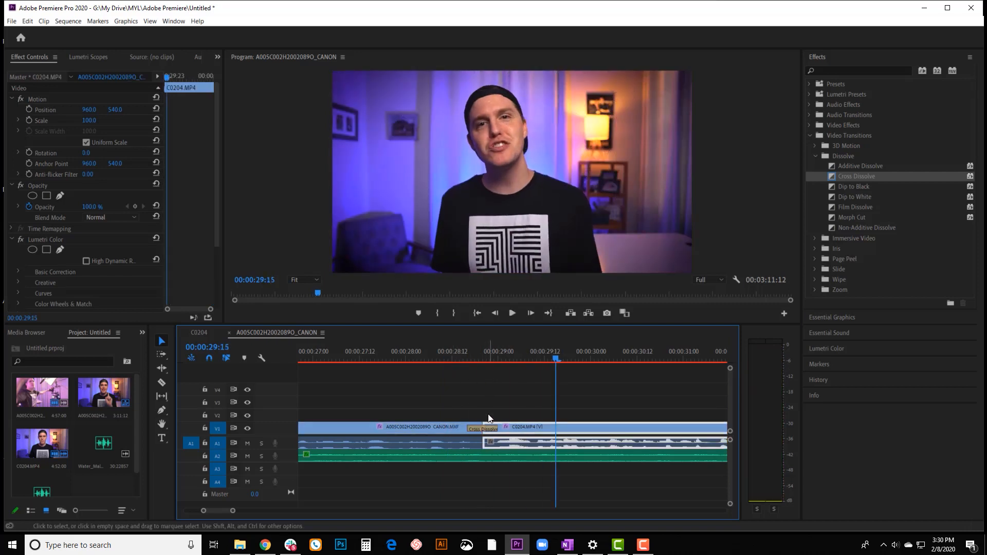
key(minus)
key(minus)
click(509, 355)
drag(509, 355, 492, 355)
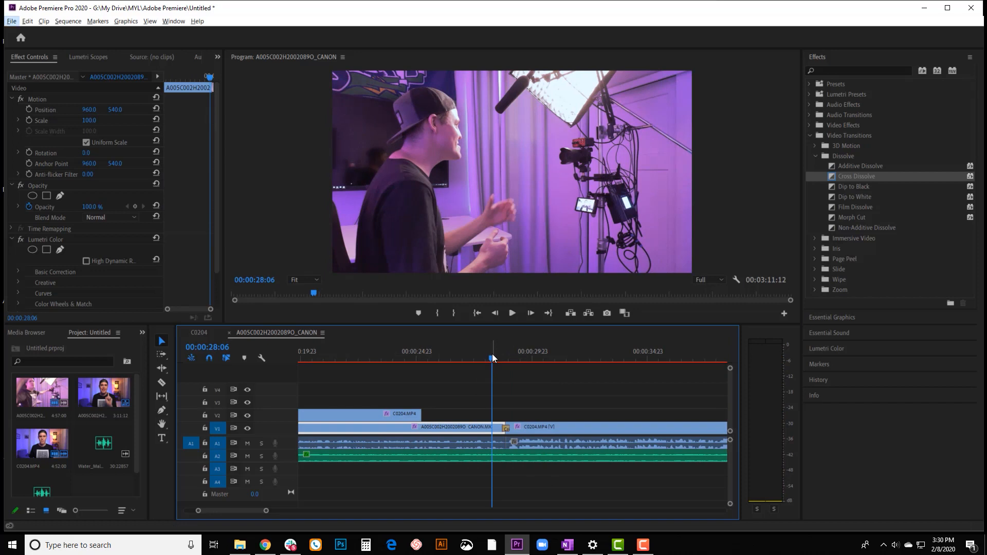
key(alt+space)
click(502, 379)
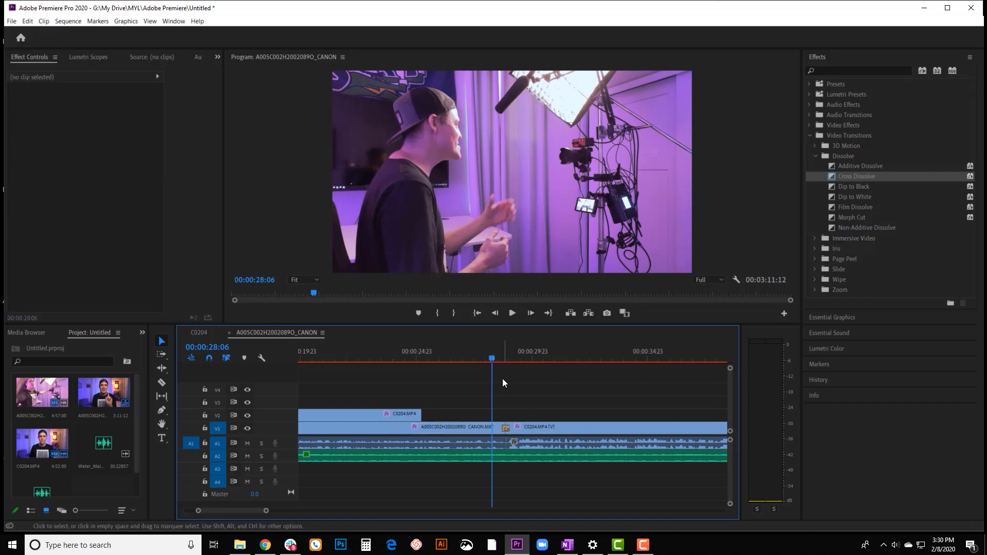
key(space)
key(space)
Replace the Cross Dissolve on the V1 cut with a shortened Dip to White transition and play it back
click(506, 428)
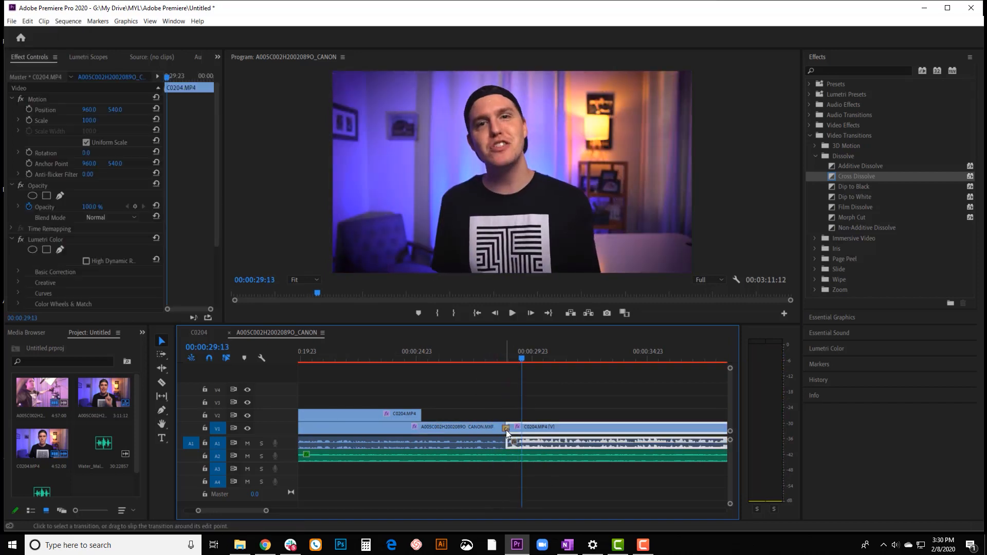
key(Delete)
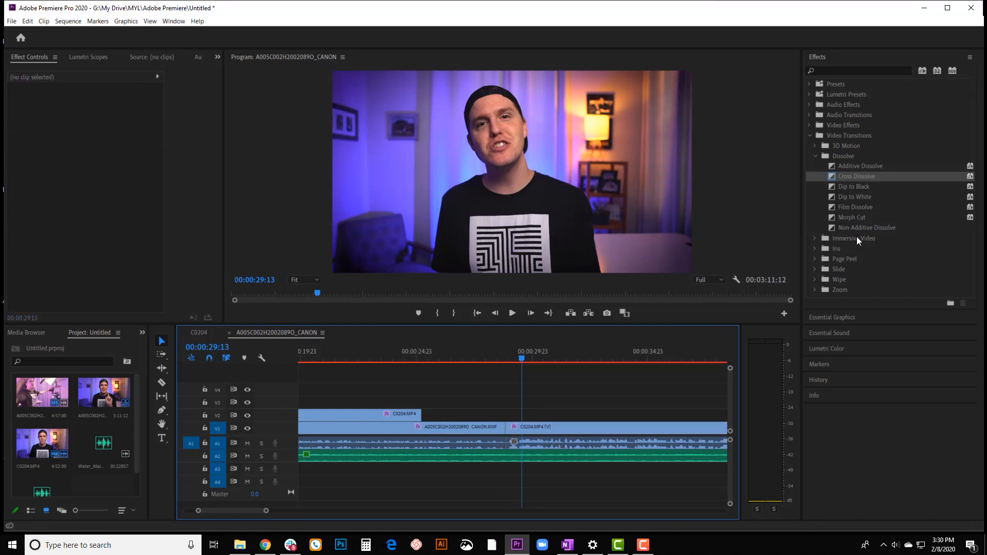
drag(847, 197, 492, 485)
drag(511, 425, 504, 429)
click(492, 358)
key(space)
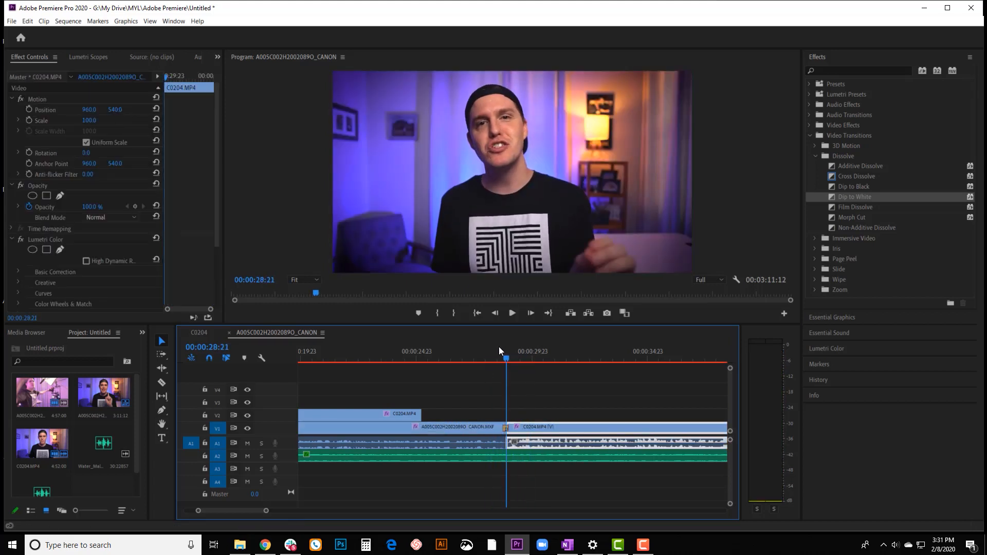
Adjust the Dip to White transition's length to 8 frames and play across the cut
click(486, 349)
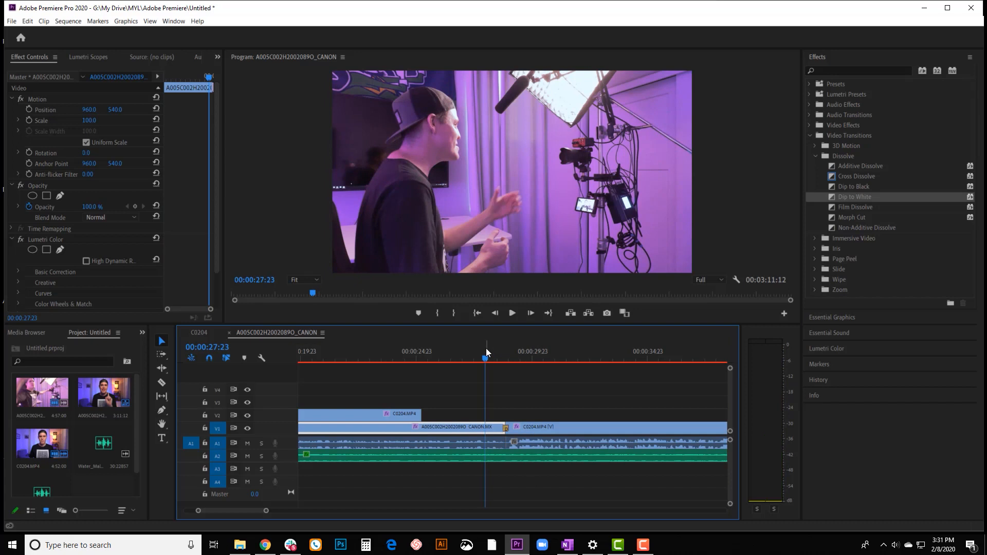
key(equal)
key(equal)
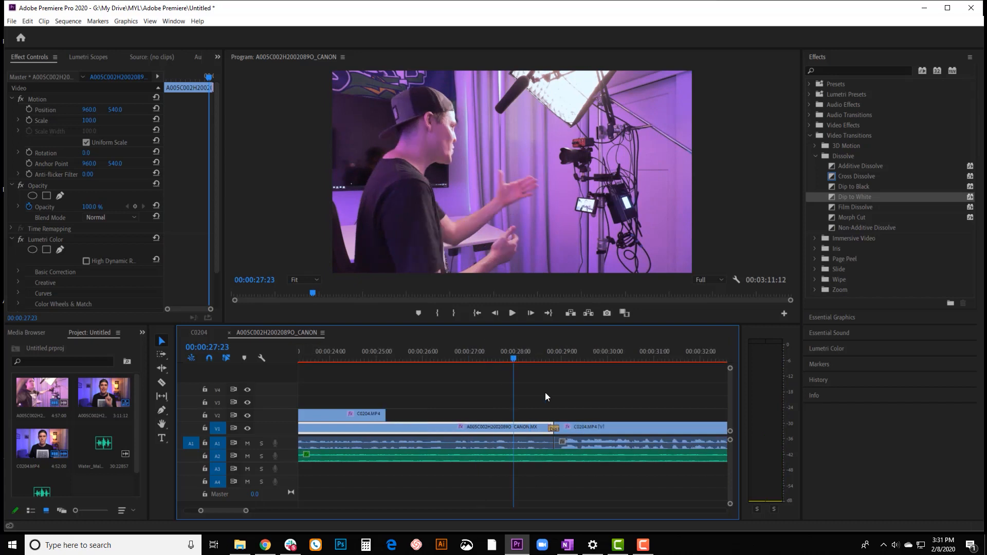
drag(605, 428, 610, 430)
key(minus)
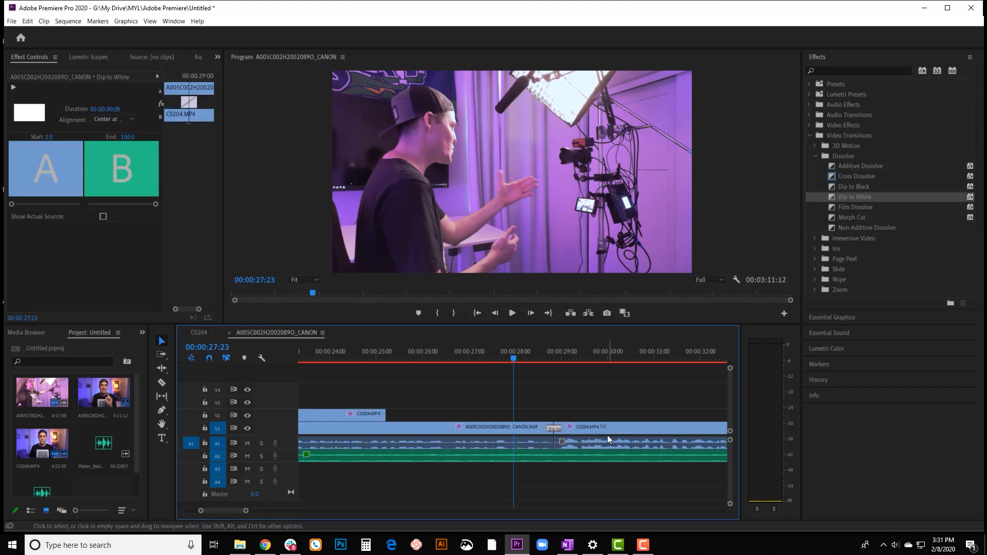
key(space)
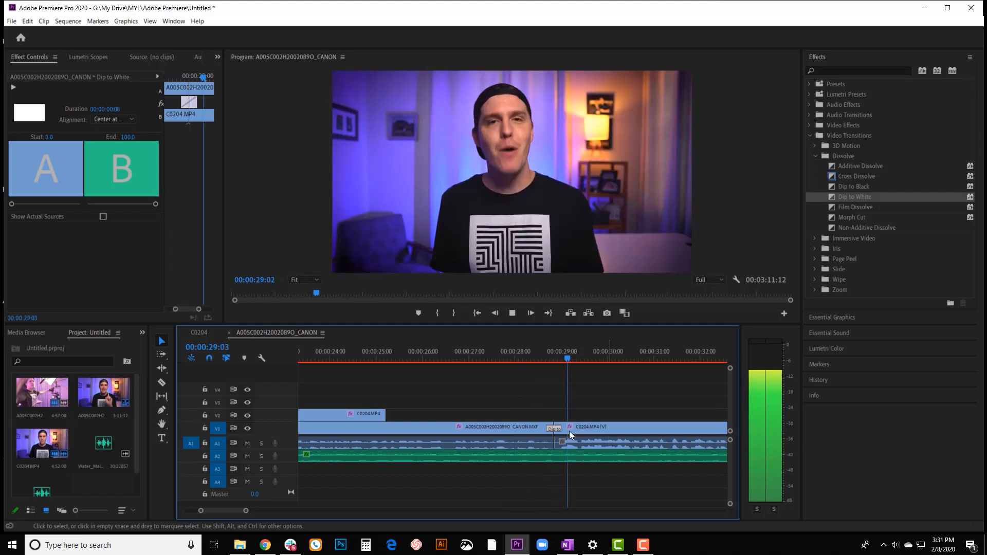
key(space)
Replace the Dip to White on the V1 cut with a Dip to Black about 10 frames long and play it back
click(556, 430)
key(Delete)
drag(862, 183, 553, 429)
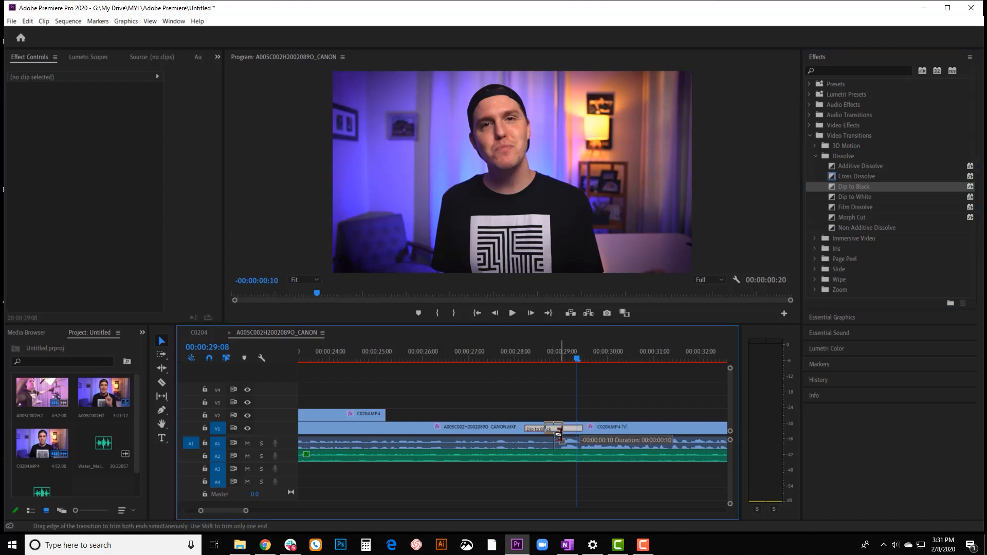
click(514, 352)
key(space)
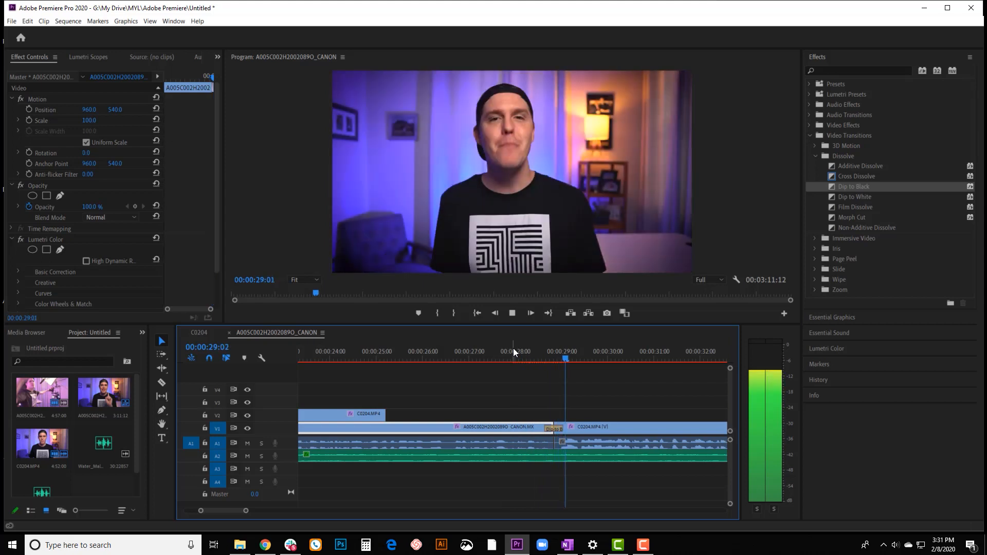
Lengthen the Dip to Black to about three and a half seconds and play through the slower fade
click(564, 428)
drag(560, 428, 637, 428)
drag(552, 352, 458, 350)
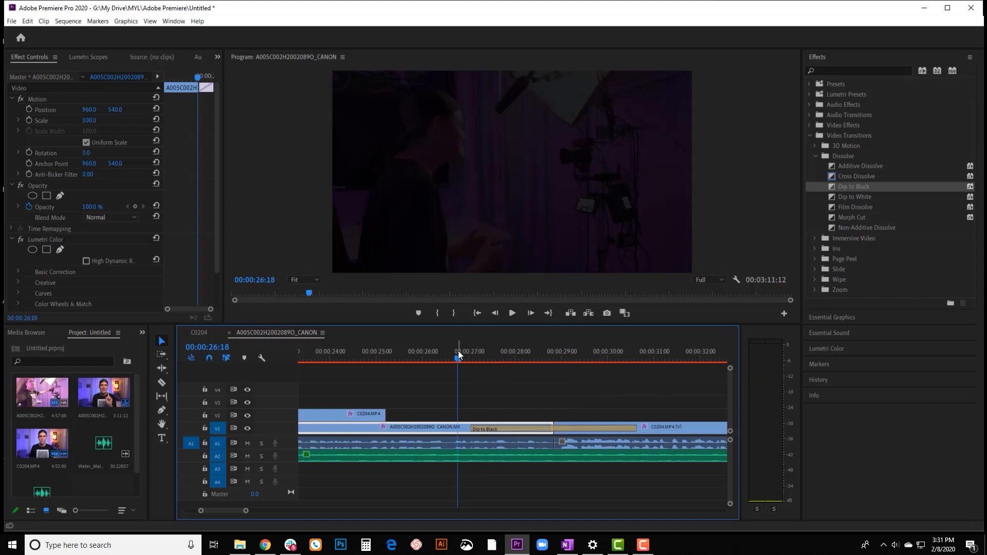
key(space)
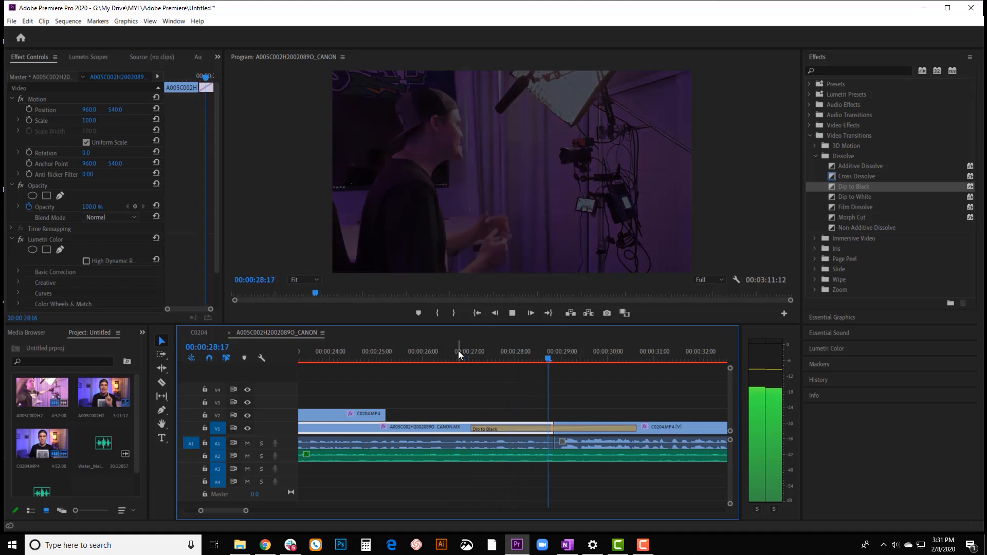
drag(617, 354, 642, 363)
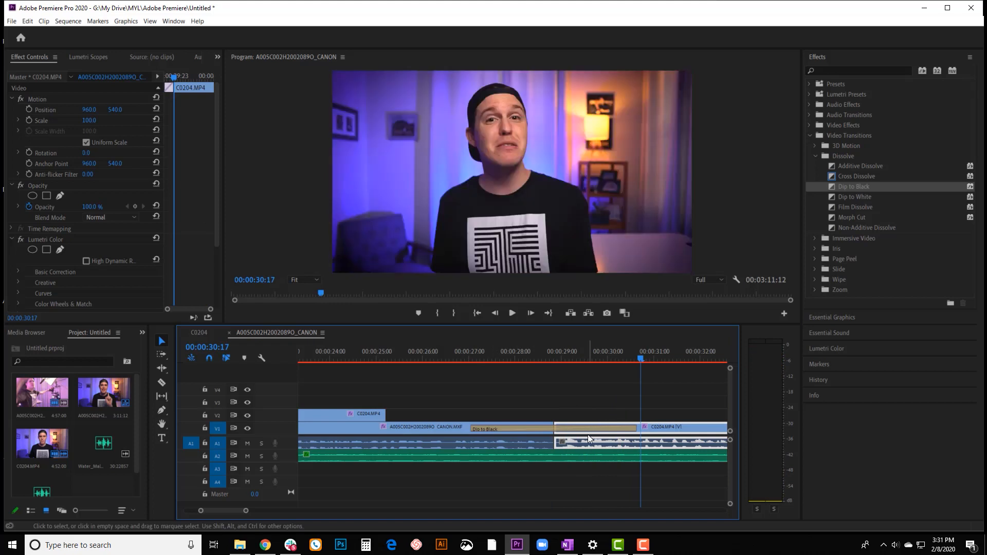
Replace the Dip to Black on the V1 cut with an Inset wipe transition 12 frames long
click(587, 428)
key(Delete)
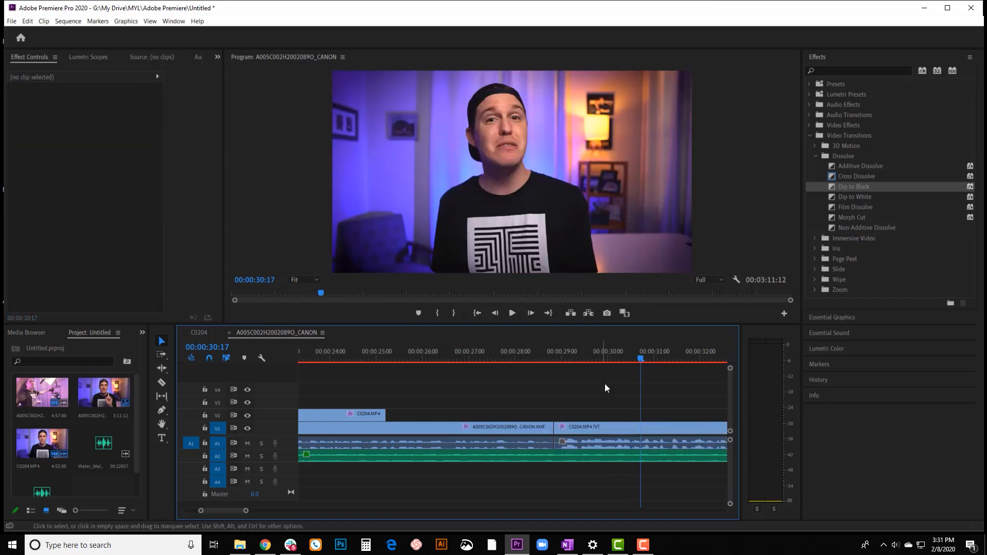
click(815, 280)
scroll(862, 295, down, 3)
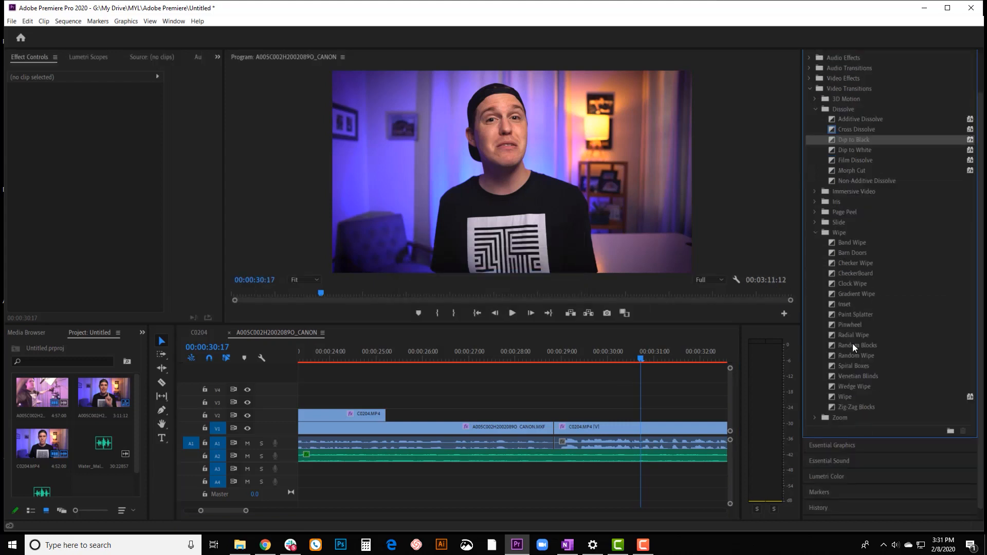
drag(840, 304, 564, 430)
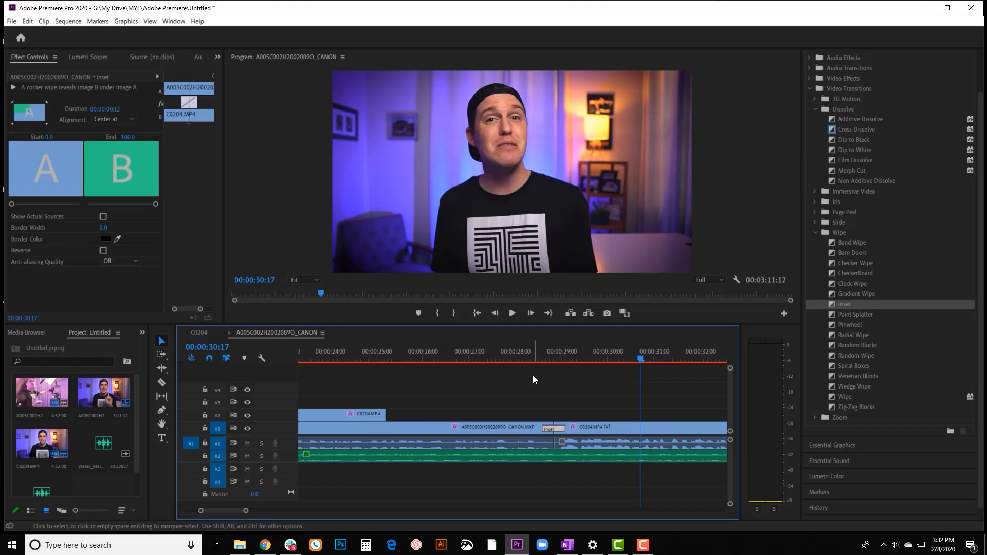
Play and scrub through the Inset transition to see how the wipe reveals the second clip
click(508, 353)
key(space)
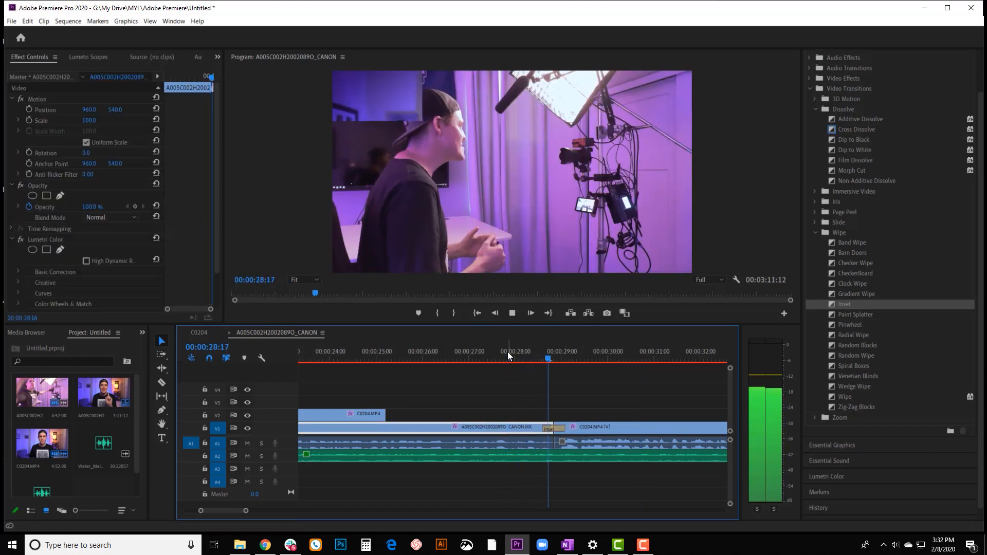
click(553, 356)
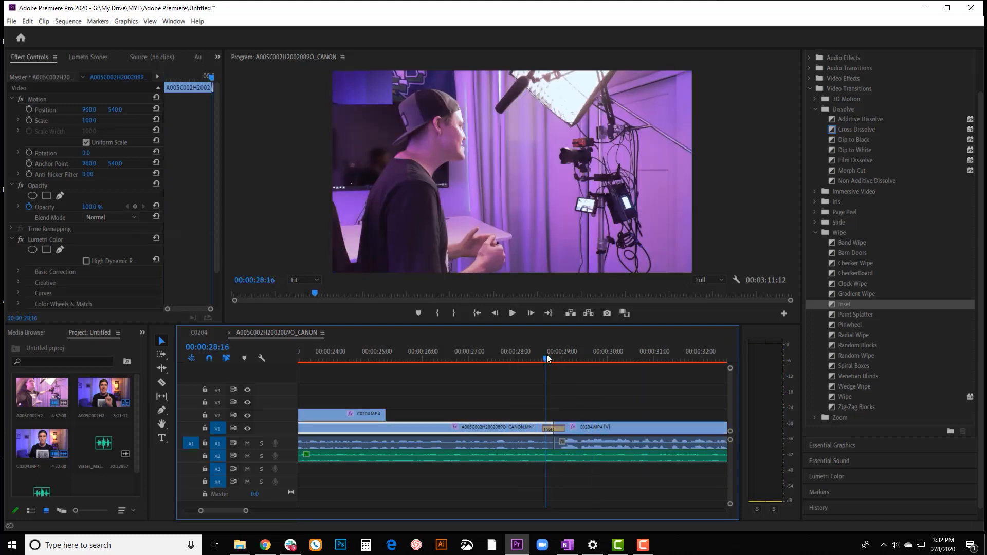
drag(553, 358, 567, 360)
Shorten the Inset transition to a few frames around the cut and play it back
click(569, 436)
drag(563, 429, 554, 428)
click(537, 359)
key(space)
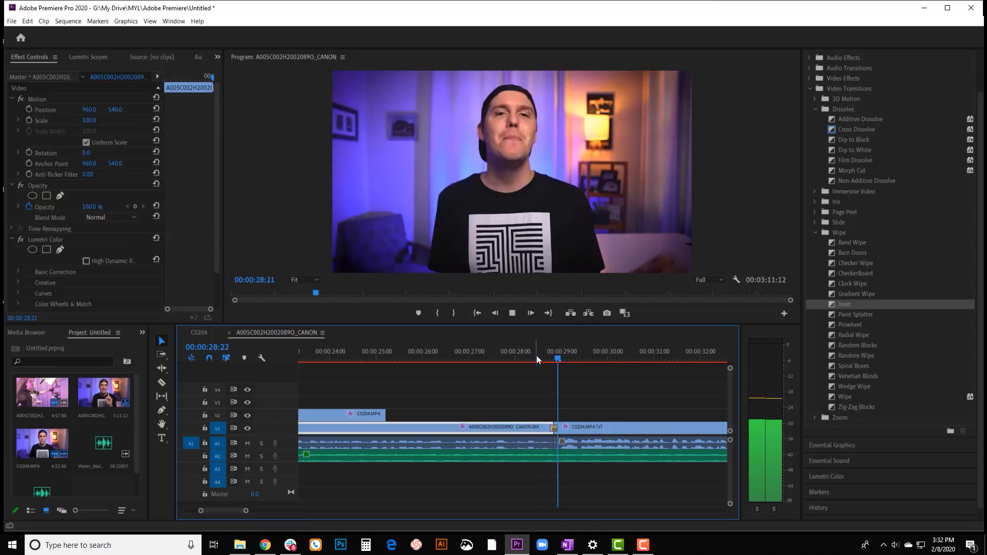
Remove the Inset transition from the cut between the two V1 clips
click(552, 433)
click(551, 429)
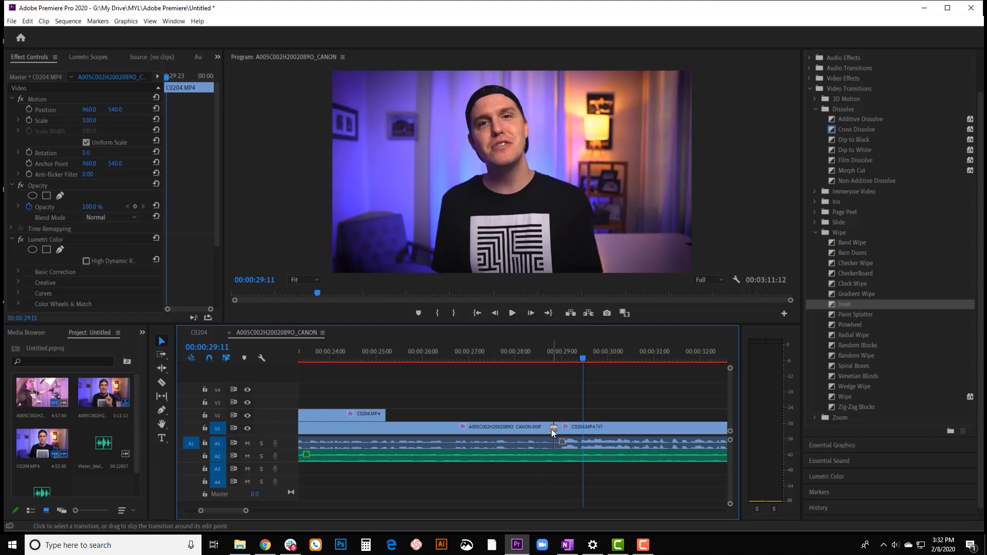
key(Delete)
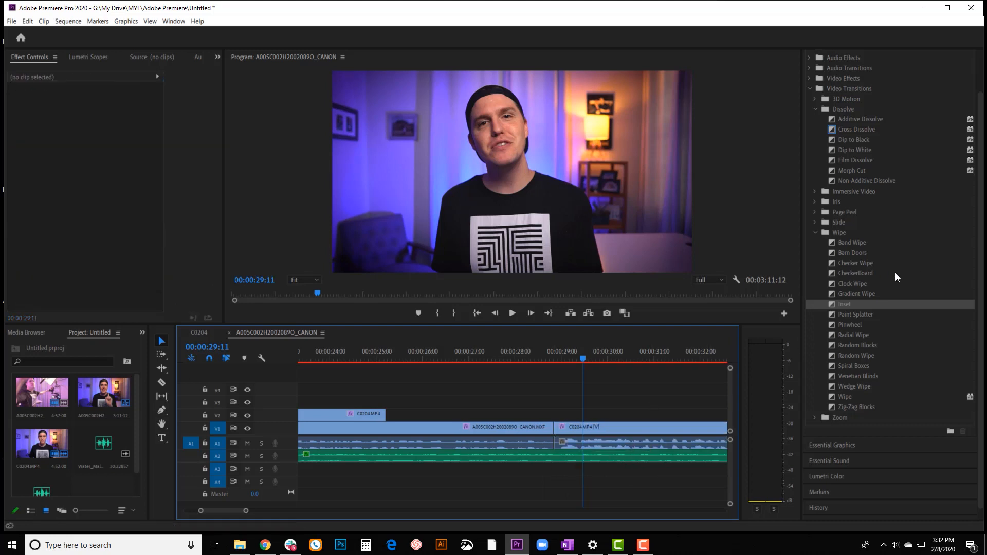
Undo the transition test edits until the two camera clips are stacked again on V1 and V2 from about 00:00:29
click(814, 233)
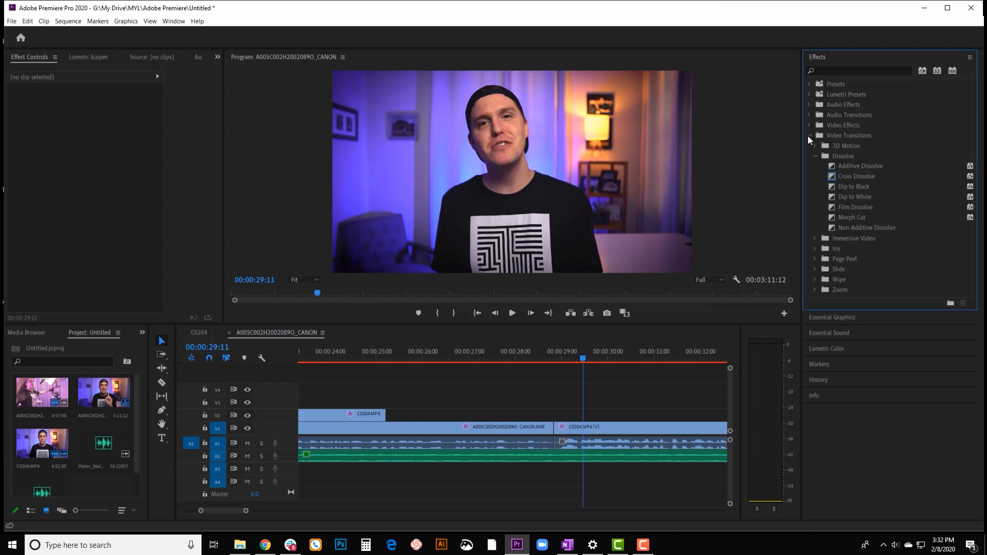
click(809, 136)
key(minus)
key(minus)
key(minus)
key(minus)
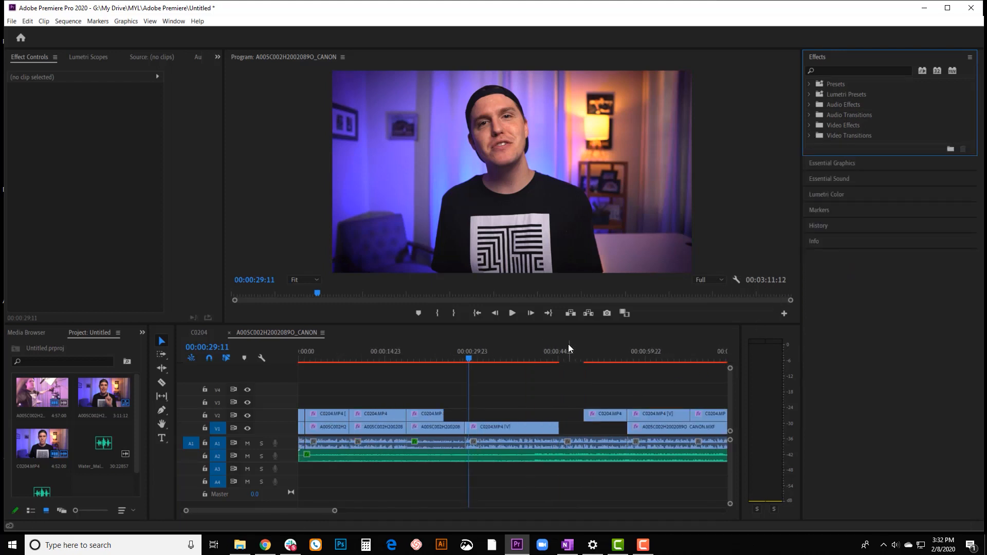
click(569, 345)
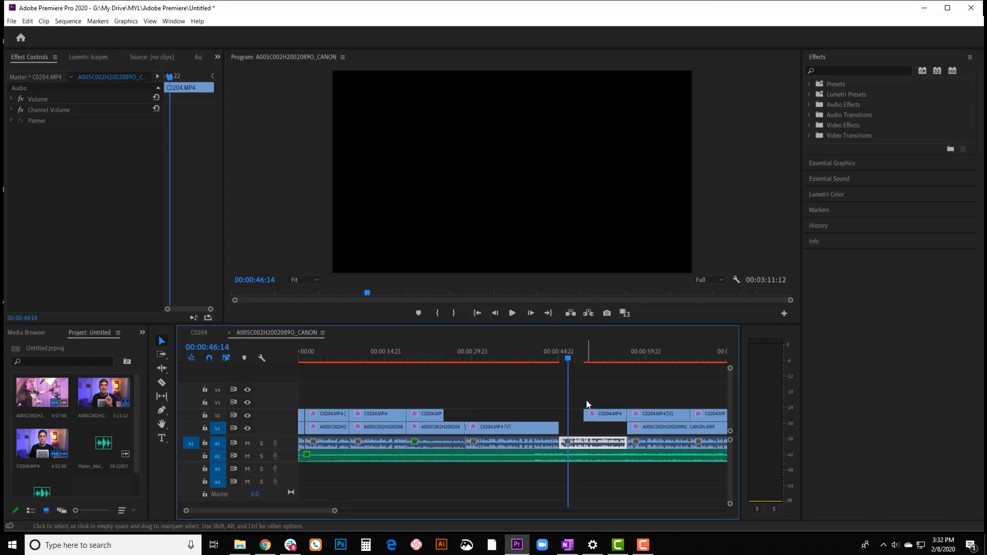
key(ctrl+z)
key(ctrl+z)
key(ctrl+z)
key(ctrl+z)
key(ctrl+z)
key(ctrl+z)
key(ctrl+z)
key(ctrl+z)
key(ctrl+z)
key(ctrl+z)
key(ctrl+z)
key(ctrl+z)
key(ctrl+z)
key(ctrl+z)
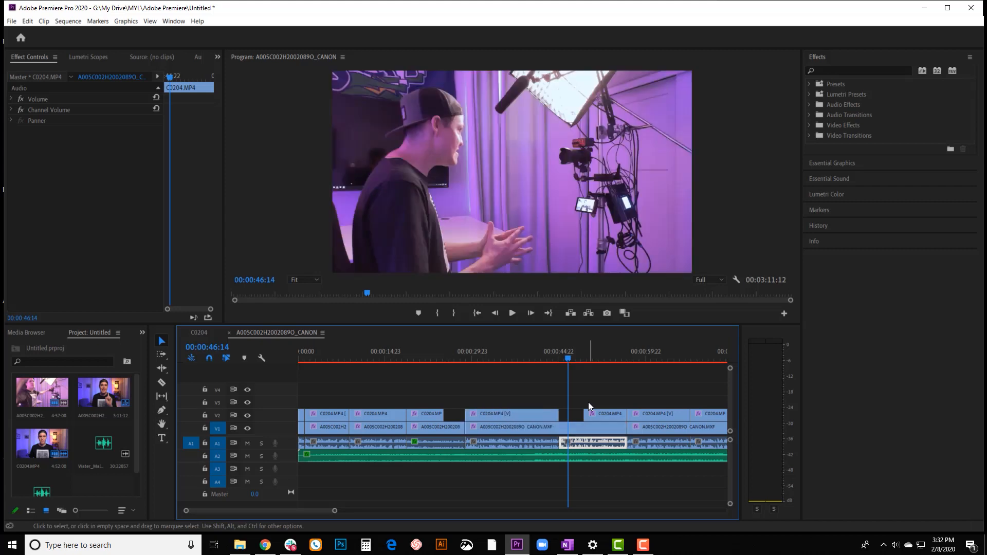
drag(554, 352, 470, 356)
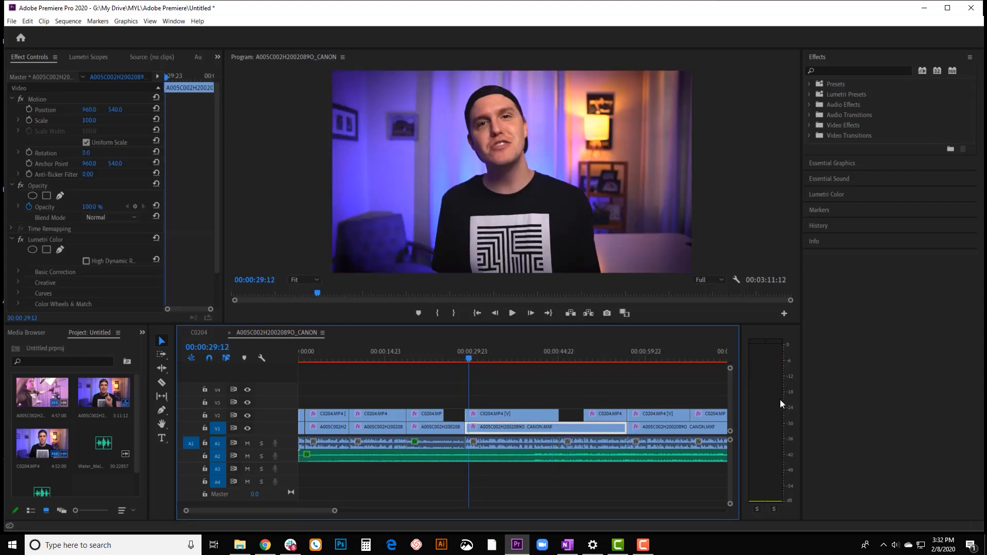
Apply a Dip to Black to the end of the last V1 clip and scrub through the fade
drag(290, 509, 325, 509)
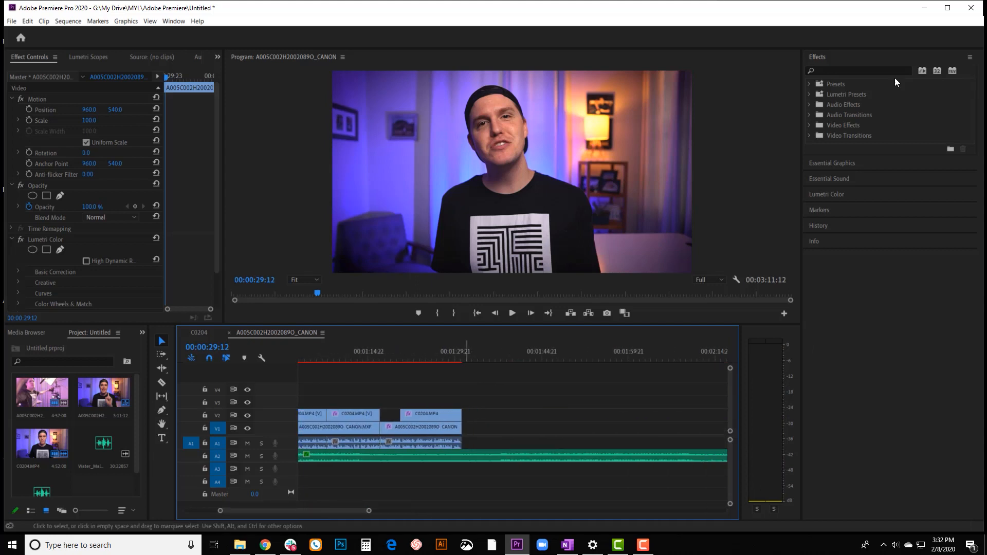
click(464, 348)
key(=)
key(=)
key(=)
key(=)
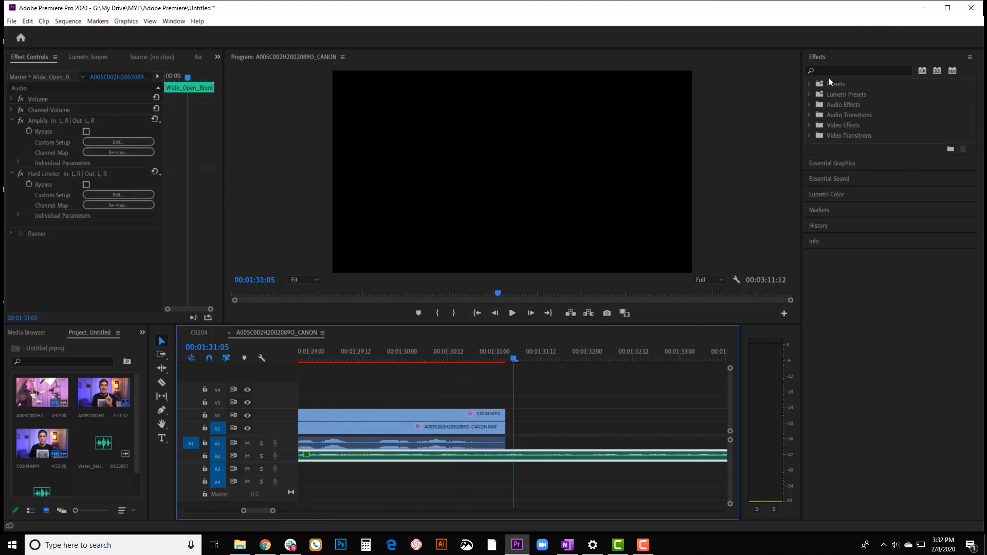
click(809, 125)
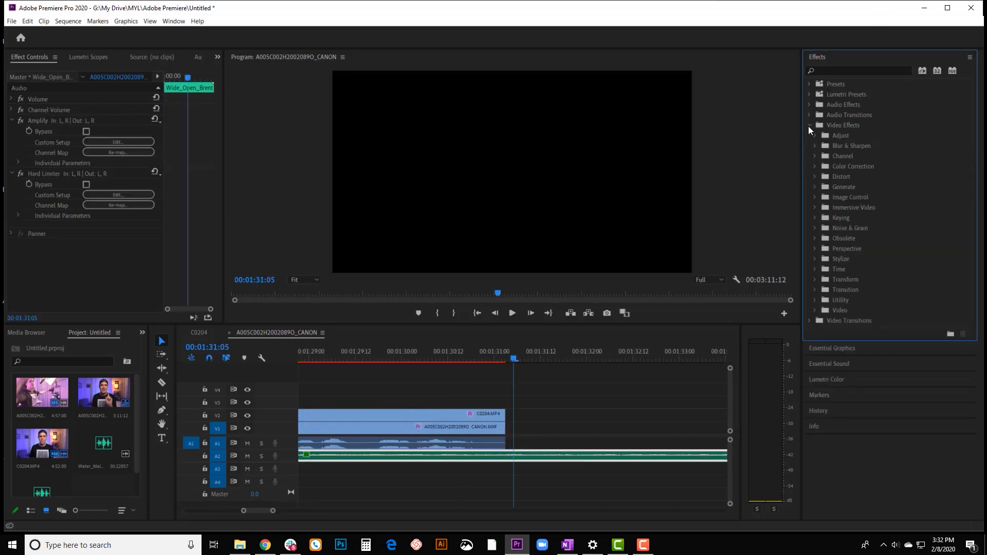
click(810, 320)
scroll(812, 328, down, 2)
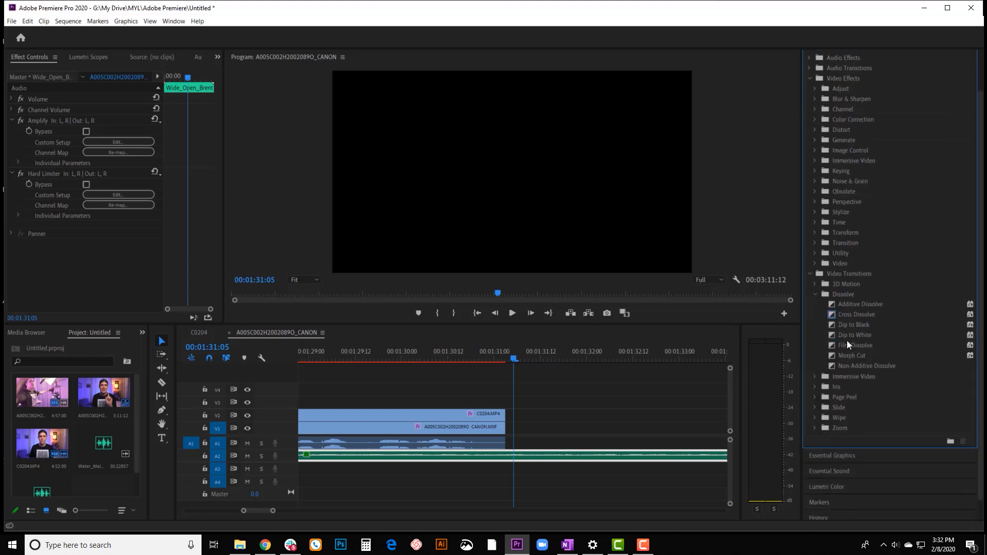
drag(850, 322, 504, 428)
drag(432, 350, 350, 348)
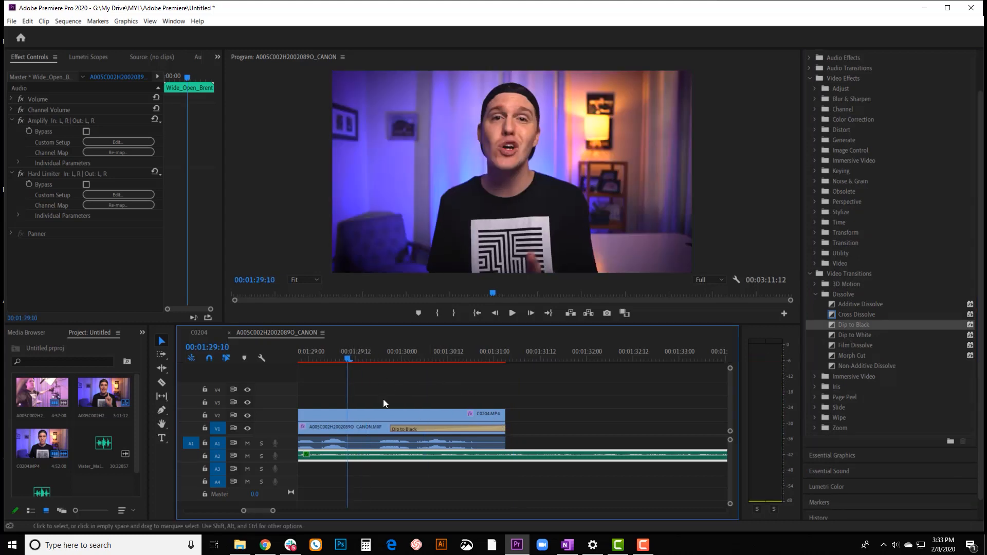
drag(360, 353, 508, 376)
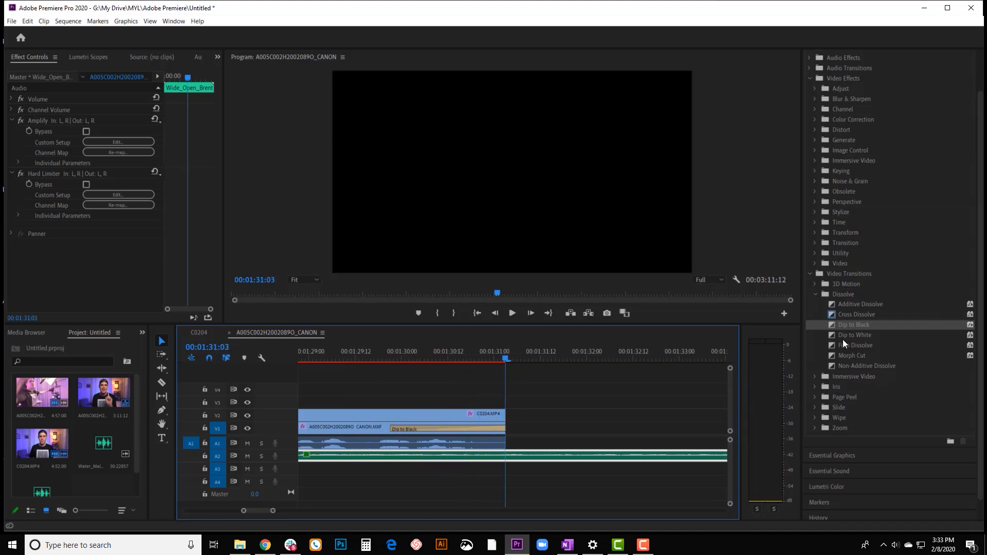
Apply a Dip to Black to the end of the last V2 clip and collapse the Video Effects folder
drag(850, 324, 504, 415)
click(383, 349)
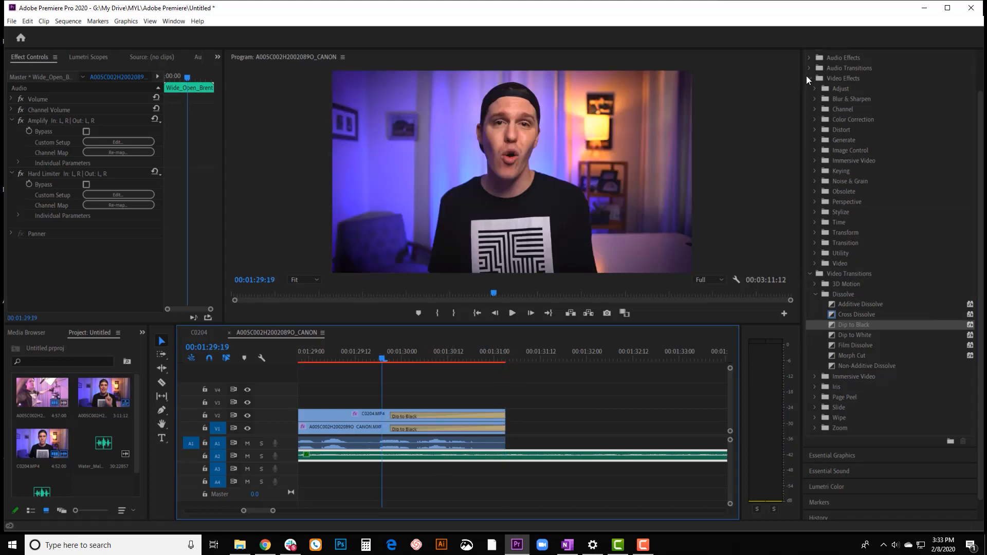
click(807, 77)
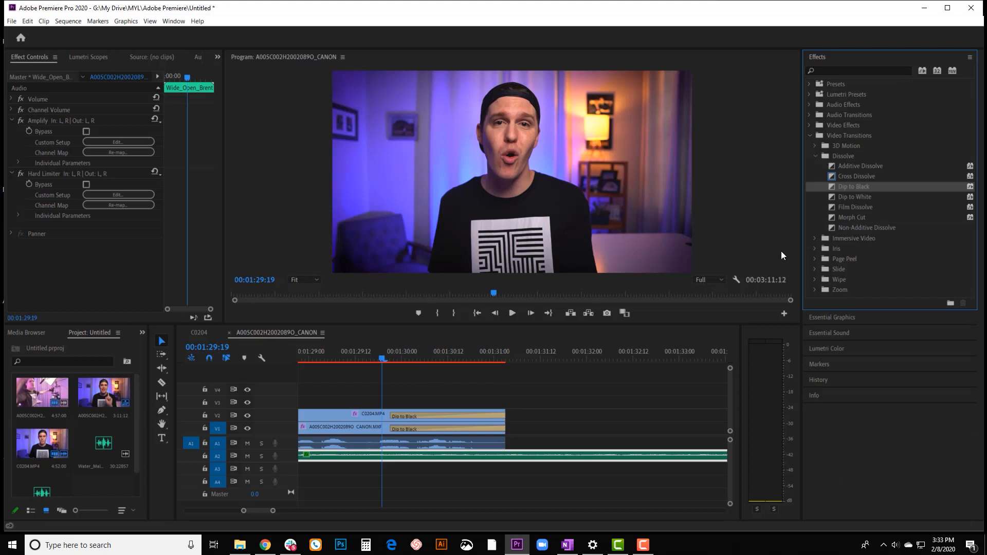
Cut the A2 music with the Razor tool at the end of the video clips and delete the remainder
click(159, 384)
click(505, 456)
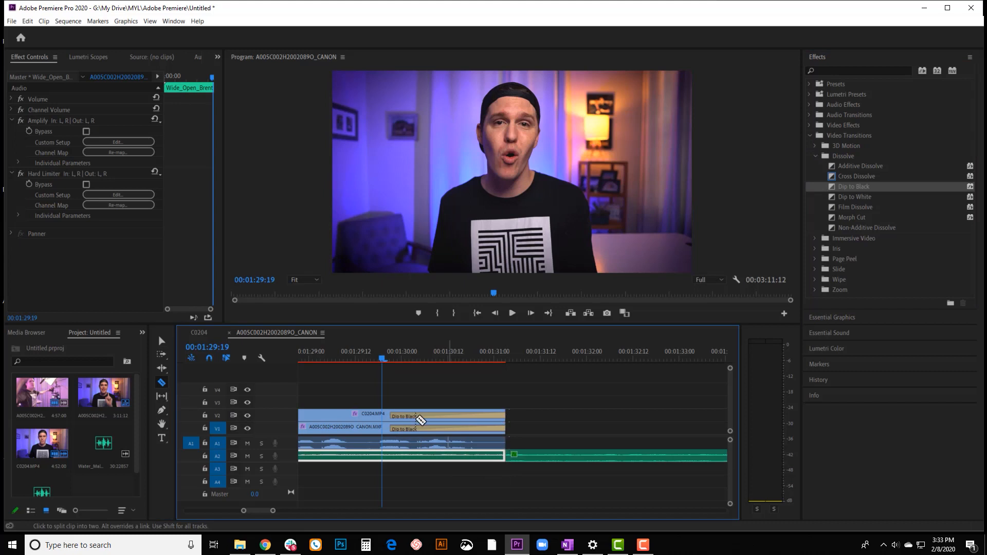
click(158, 342)
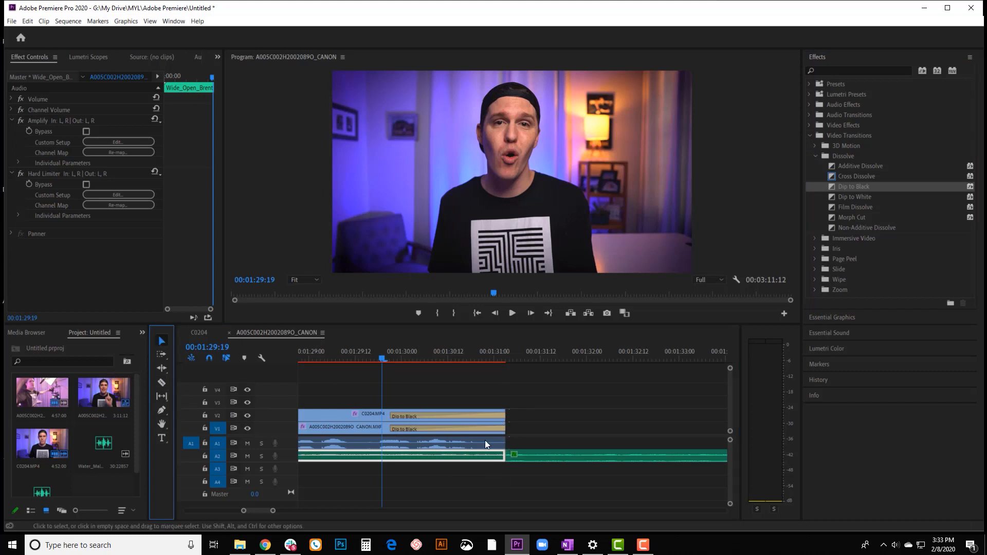
click(549, 457)
key(Delete)
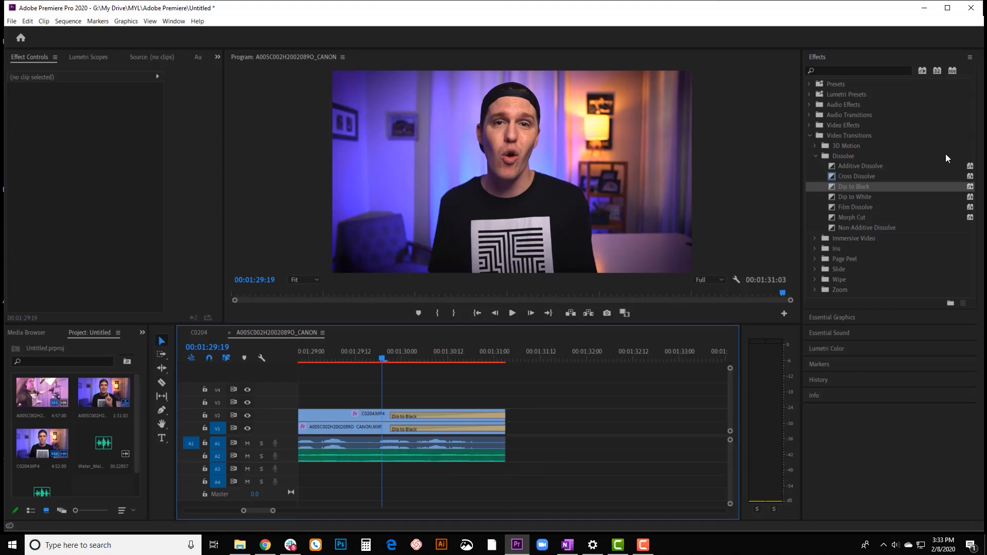
Apply a Constant Power crossfade to the end of the A2 music clip
click(809, 135)
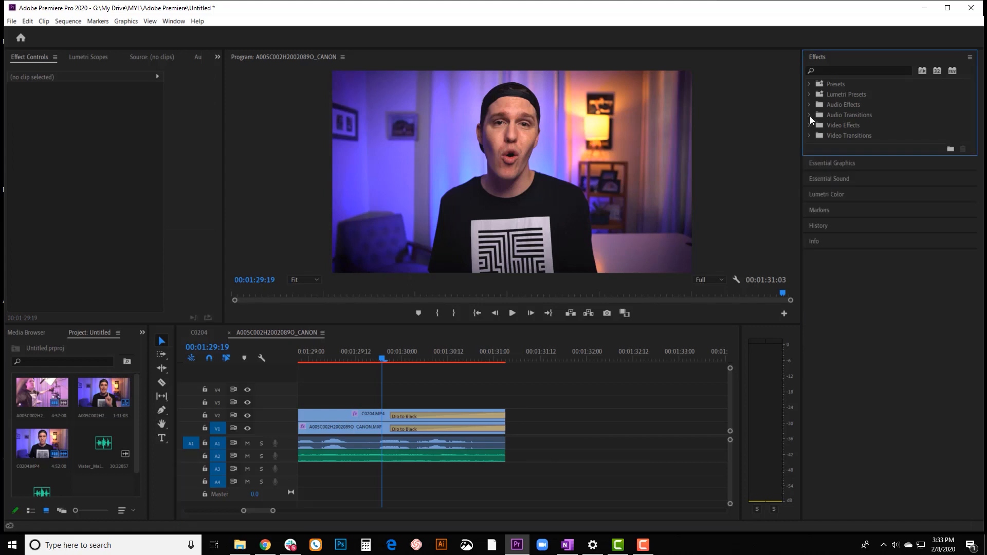
click(810, 115)
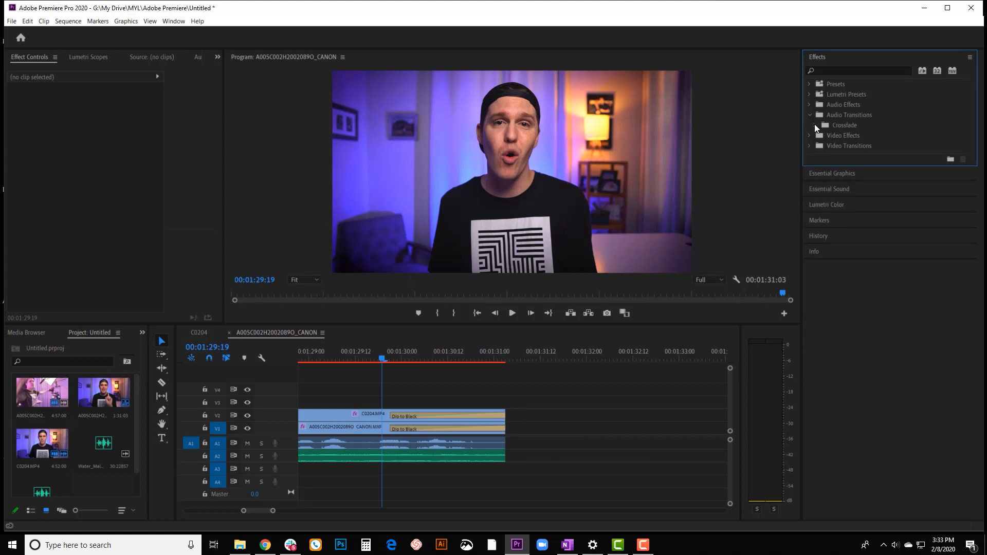
click(815, 125)
drag(865, 146, 505, 462)
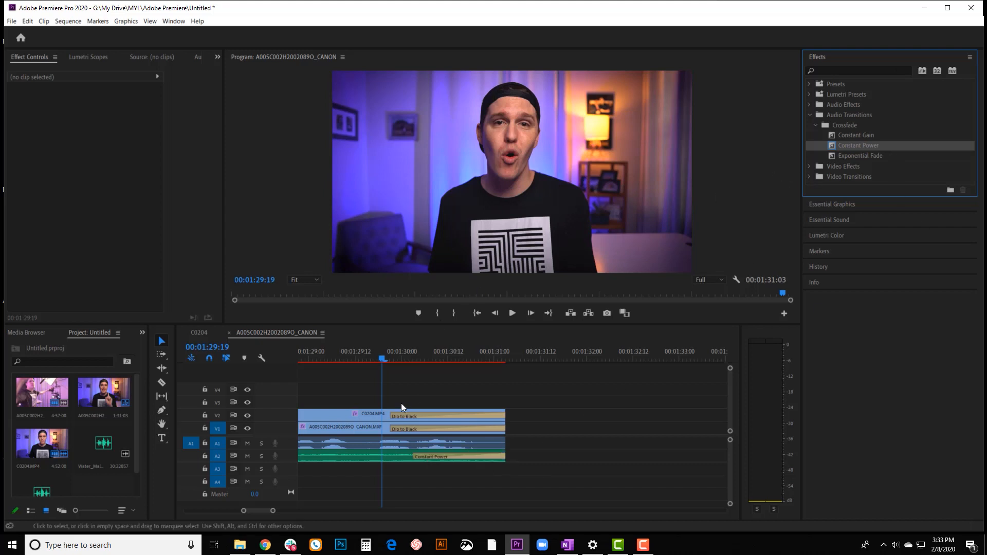
Extend the A2 music to 00:01:31:10, lengthen its fade back to the start of the Dip to Black, and play the ending
click(428, 456)
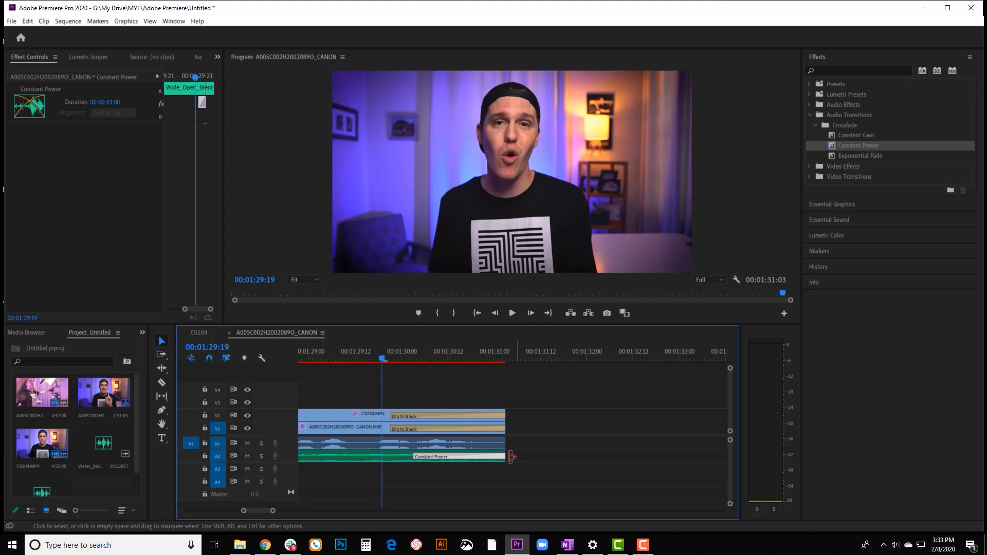
drag(501, 456, 533, 456)
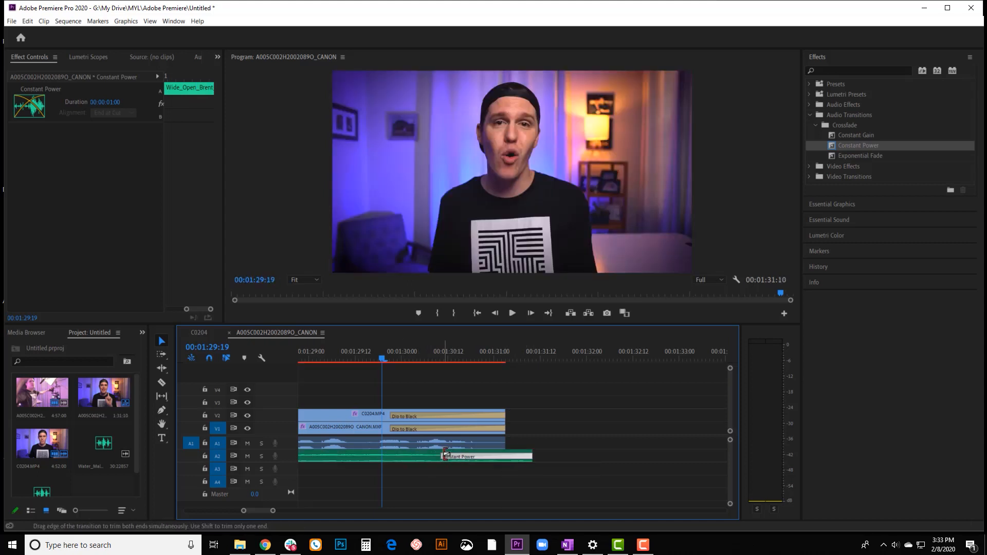
drag(441, 456, 390, 456)
click(380, 359)
key(space)
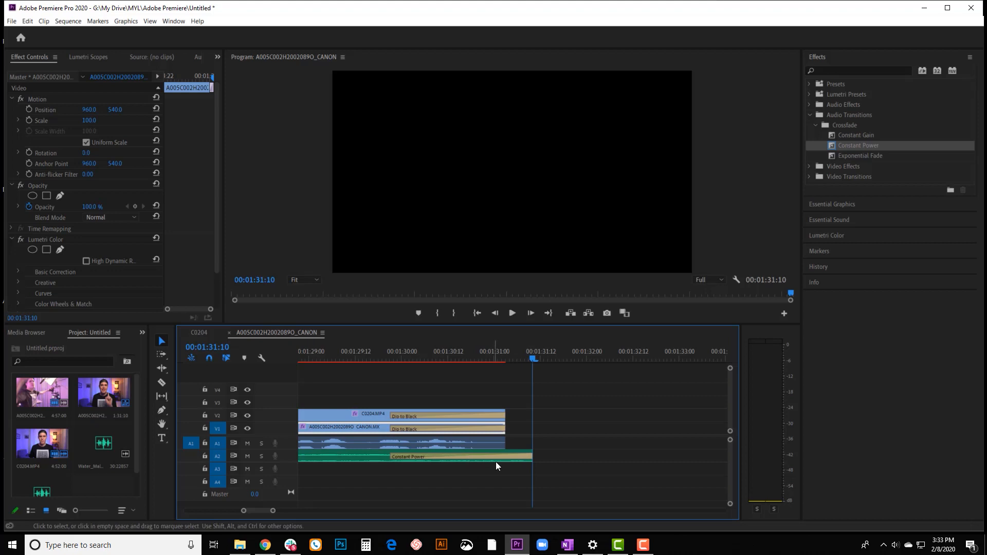
Remove the Constant Power fade from the A2 music and trim the clip back to the end of the video clips at 00:01:31:03
click(518, 458)
key(Delete)
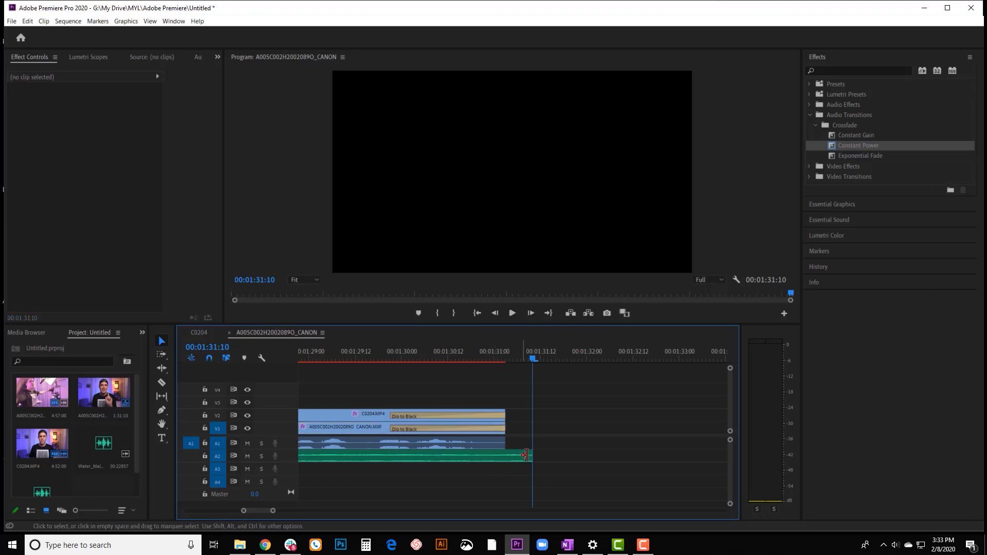
drag(532, 456, 498, 453)
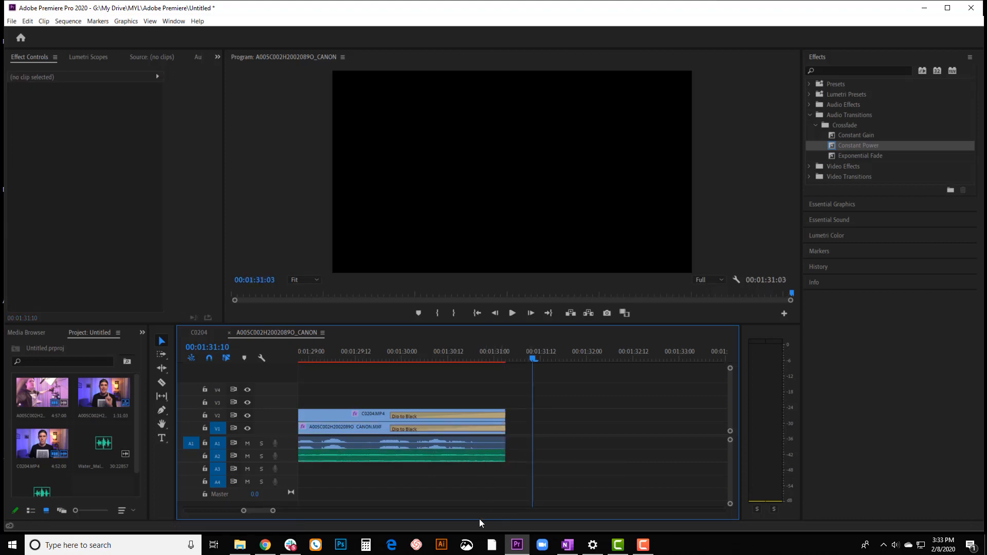
Apply a Constant Power crossfade to the A1 cut near 00:00:57:00 and shorten it to 2 frames
drag(244, 511, 233, 510)
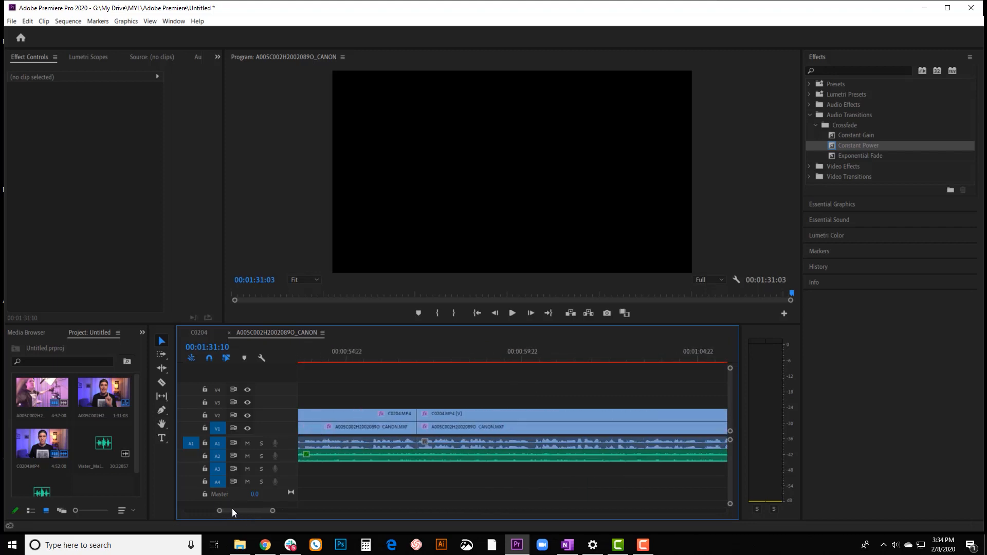
click(872, 147)
drag(872, 147, 424, 443)
click(422, 358)
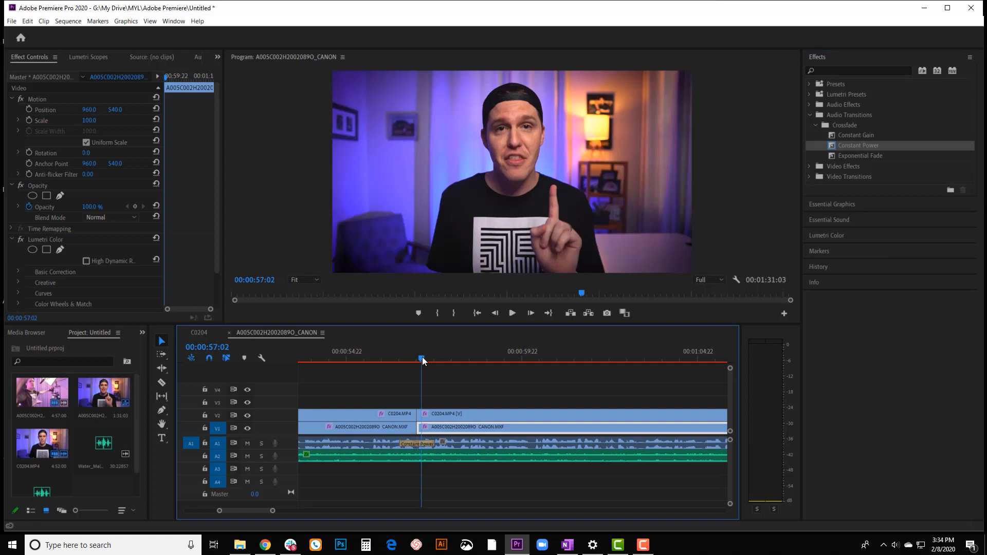
key(=)
key(=)
click(563, 441)
drag(563, 441, 498, 441)
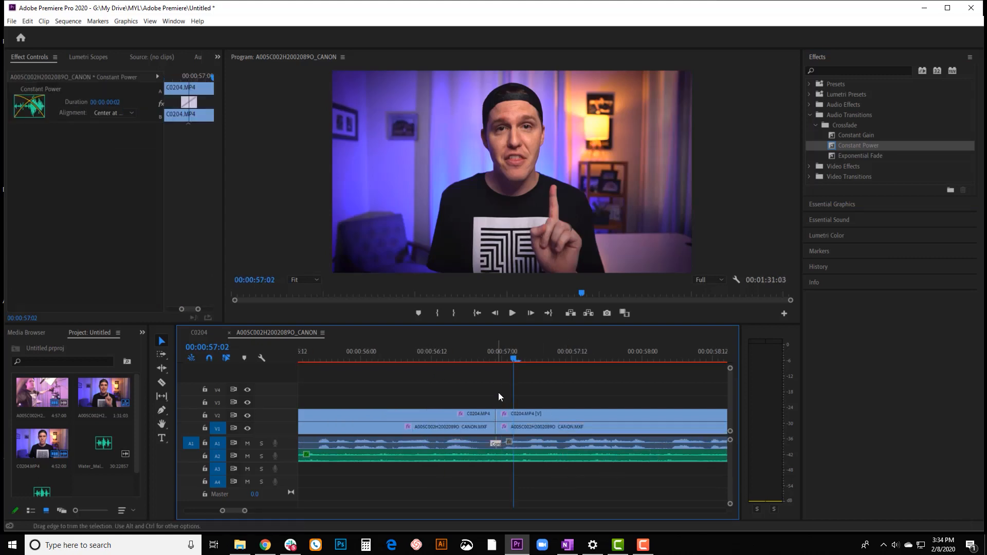
Play across the A1 cut to hear the short crossfade, and delete the crossfade
drag(507, 351, 458, 350)
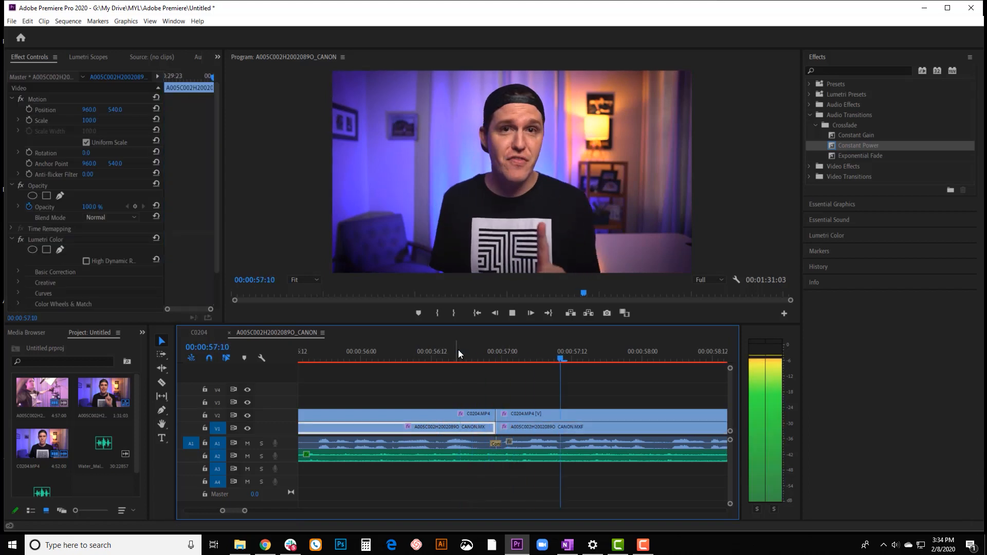
click(472, 352)
drag(472, 352, 478, 352)
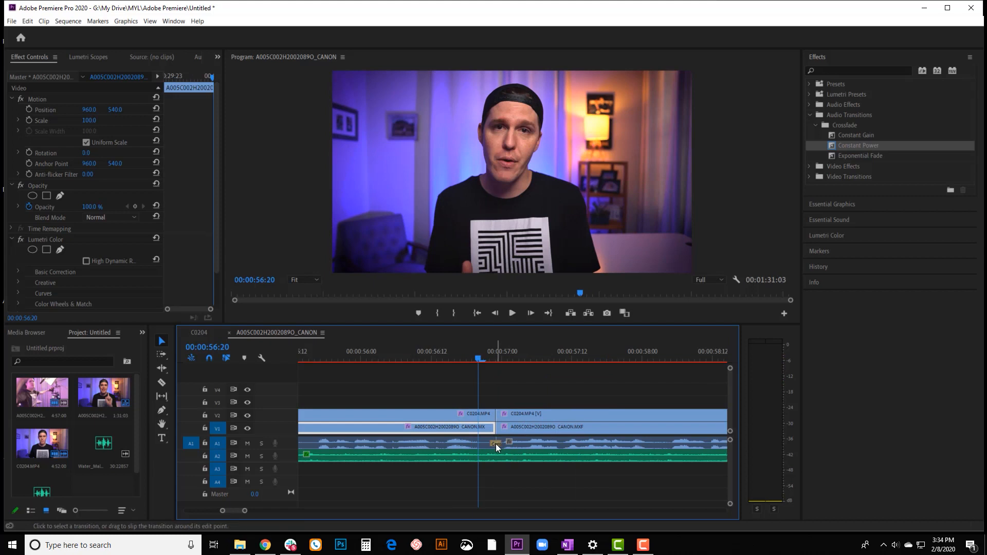
click(496, 443)
key(Delete)
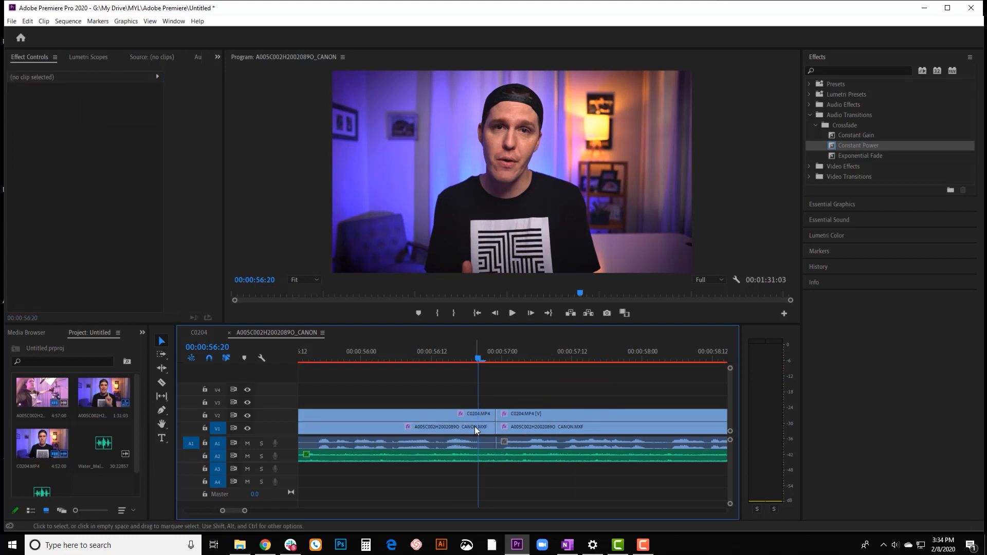
Collapse the Audio Transitions folder and expand the Video Effects folder to list its categories
key(minus)
key(minus)
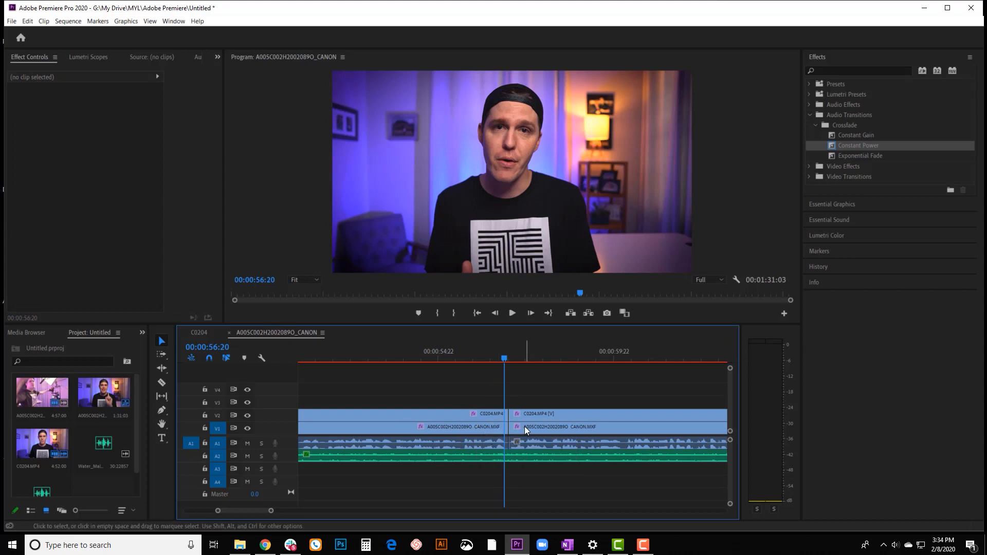
key(minus)
key(minus)
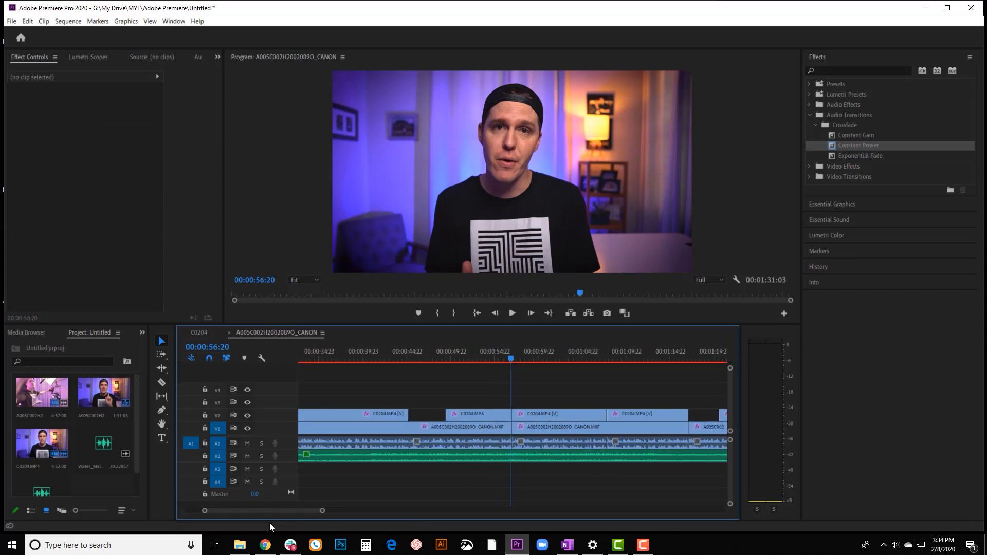
key(minus)
key(minus)
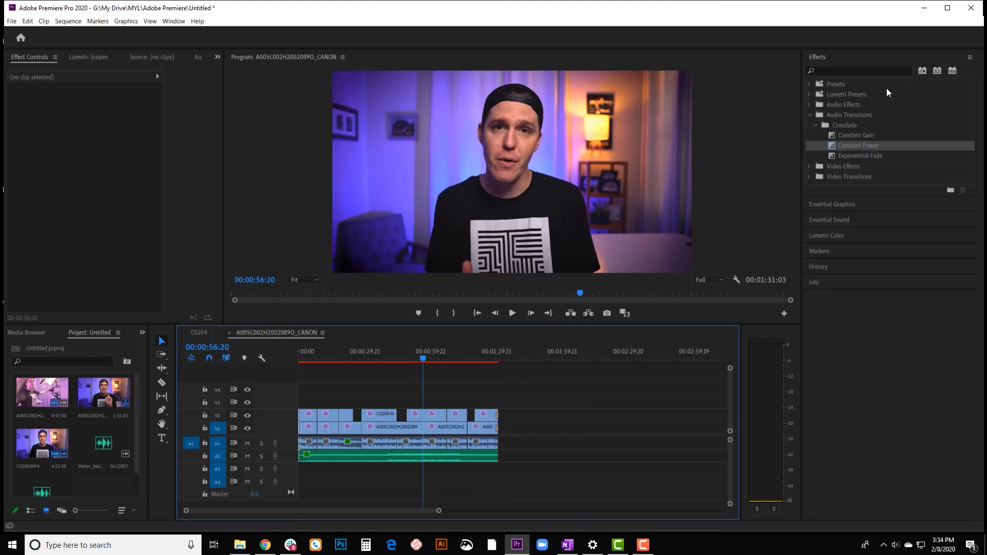
click(810, 115)
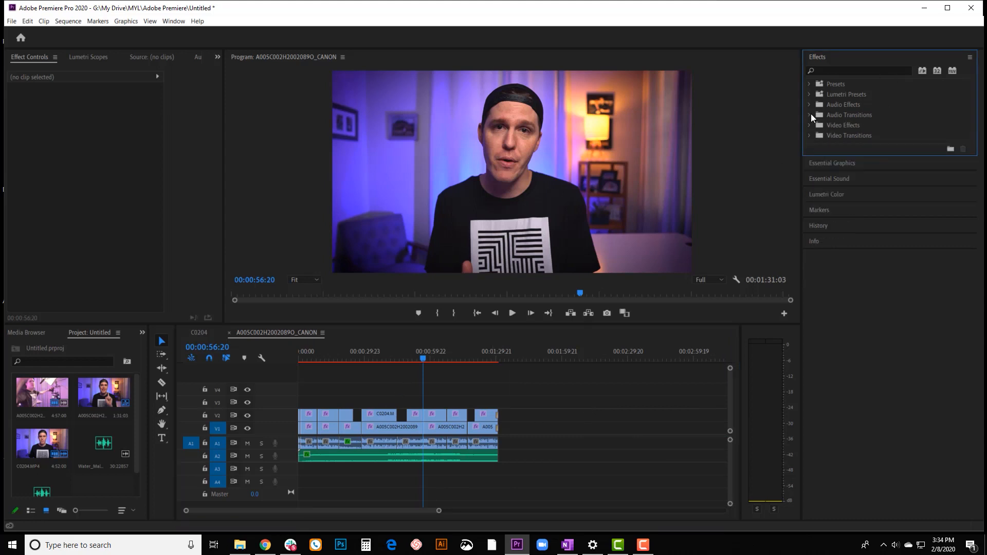
click(811, 125)
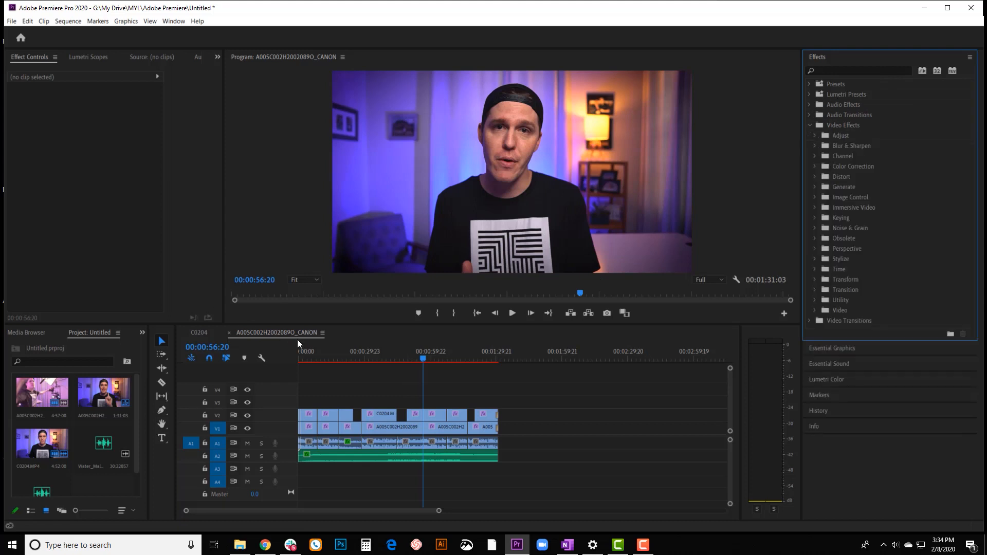
Move the playhead to 00:00:54:18 and apply the Gaussian Blur effect to the C0204.MP4 clip there on V2
click(422, 359)
key(shift+Left)
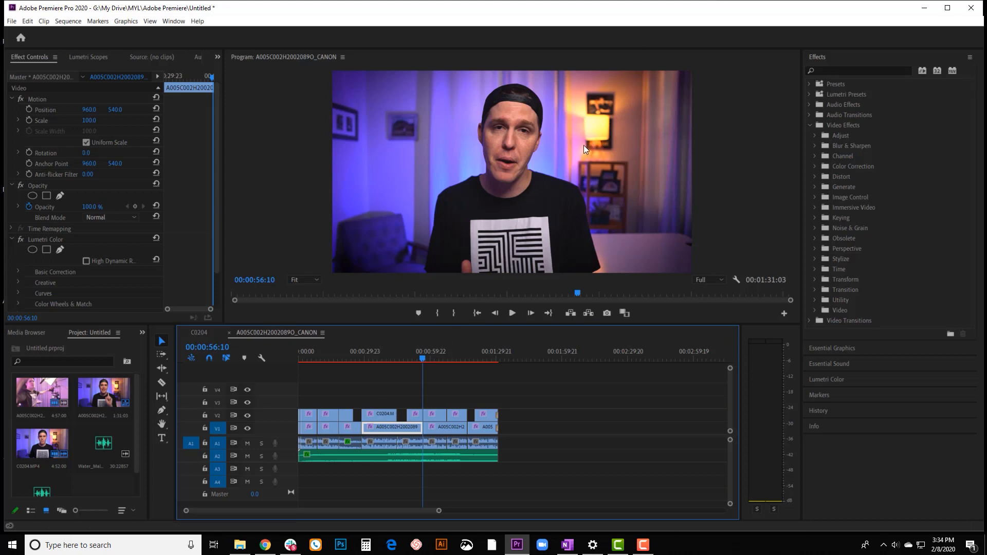
click(418, 356)
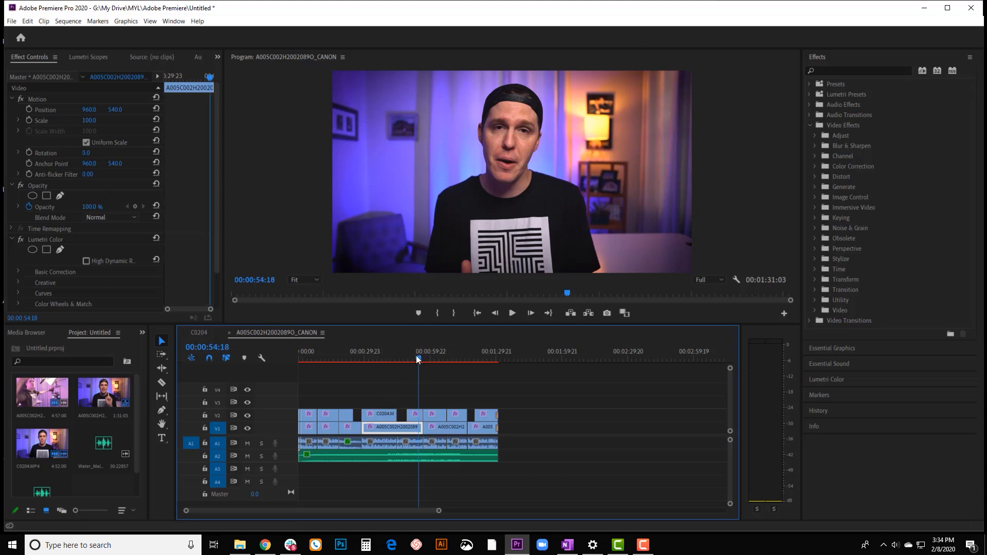
key(equal)
key(equal)
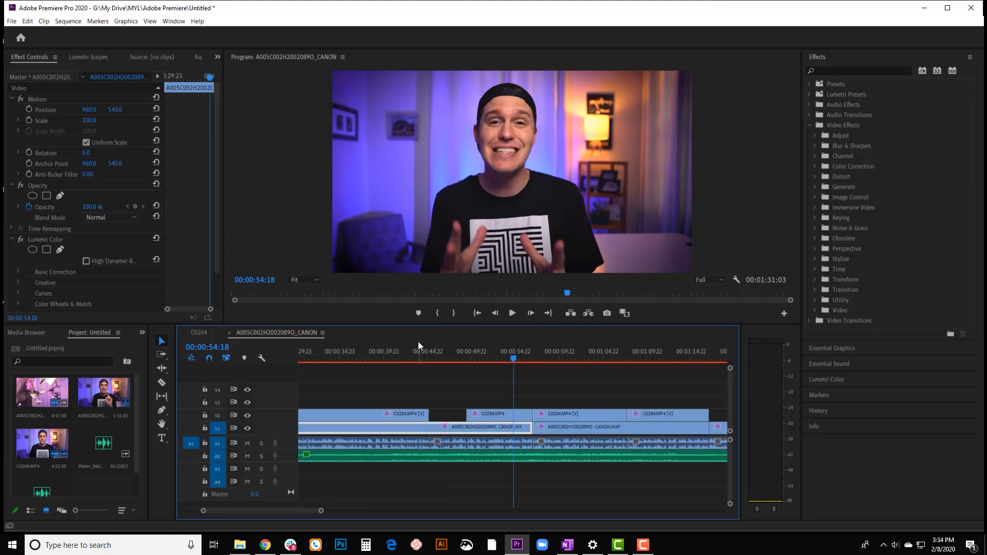
click(516, 418)
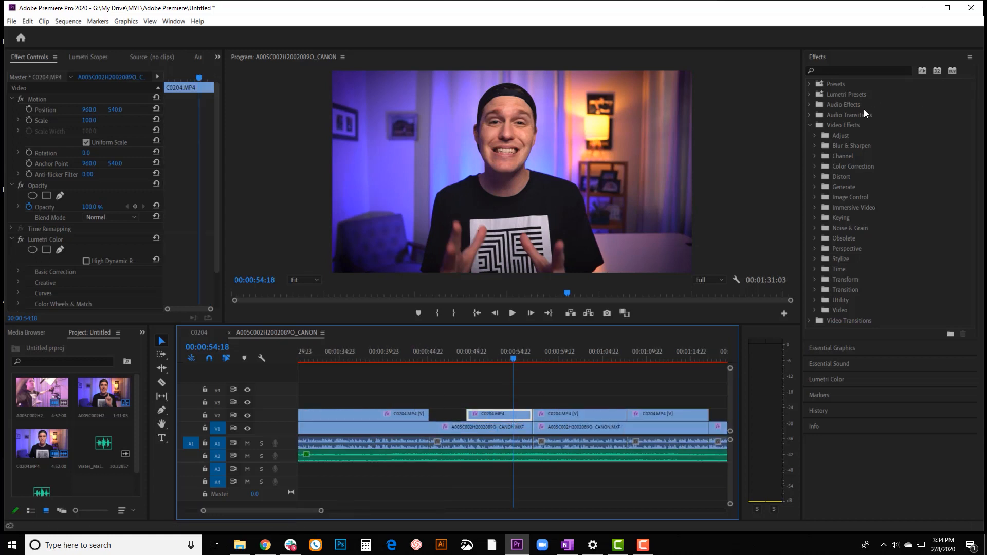
click(815, 146)
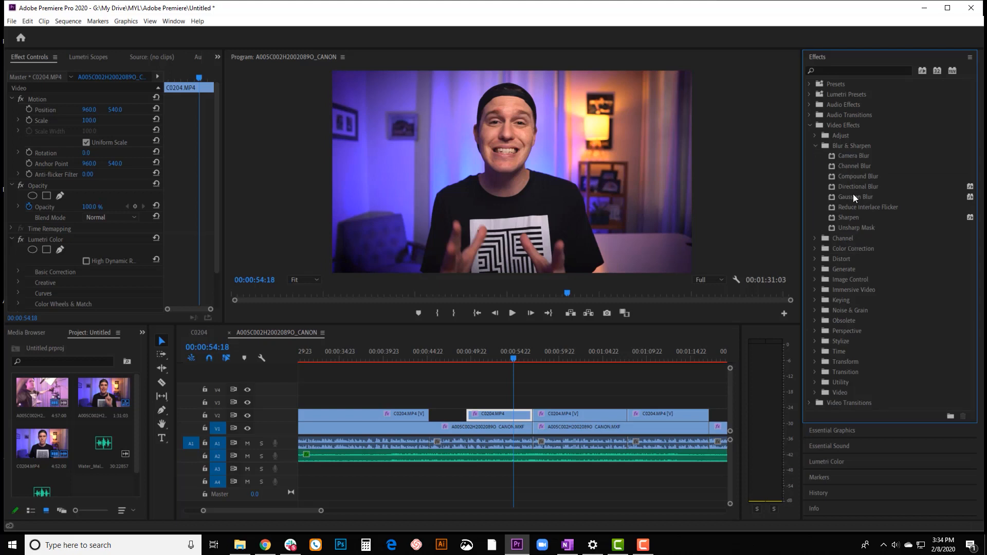
drag(852, 199, 502, 426)
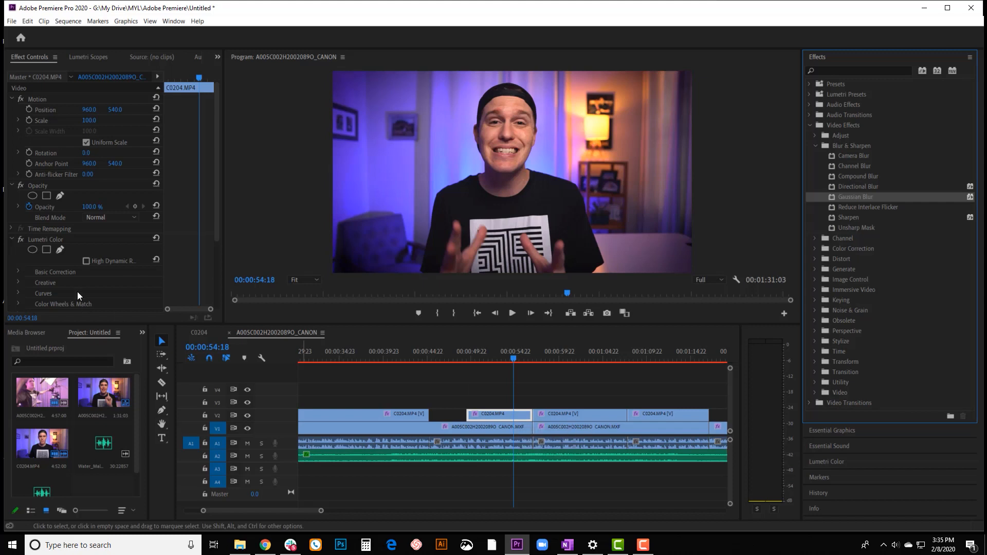
Collapse the clip's Motion, Opacity and Lumetri Color settings to leave only the Gaussian Blur settings expanded
click(10, 99)
click(13, 110)
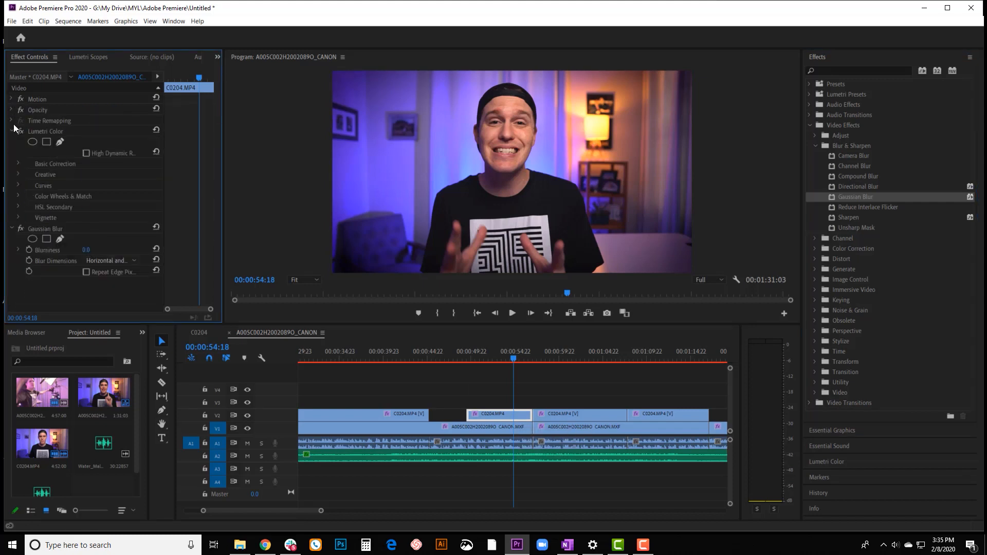
click(13, 131)
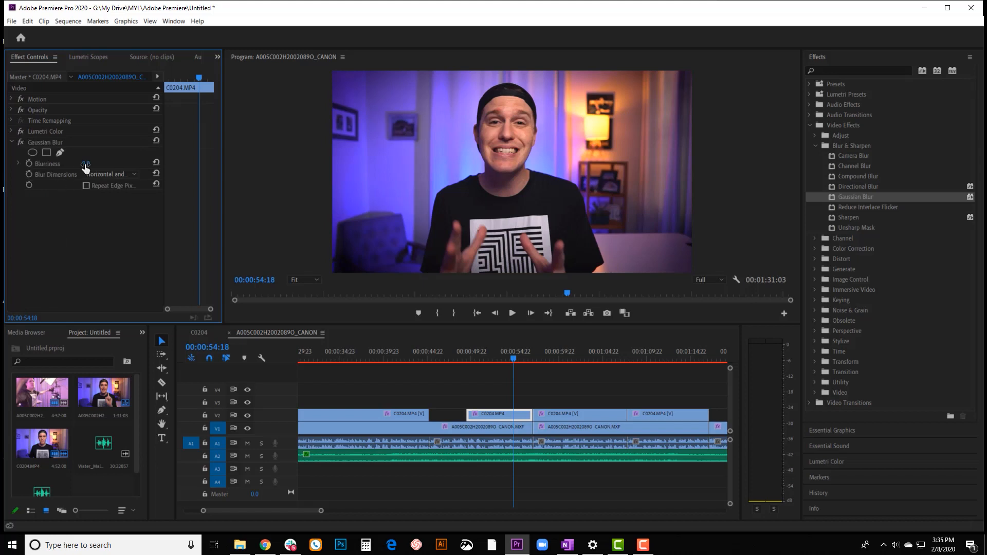
Add an elliptical mask to the Gaussian Blur and raise its Blurriness to 44.0
mouse_move(86, 164)
mouse_down()
mouse_move(130, 164)
mouse_move(85, 164)
mouse_up()
click(33, 152)
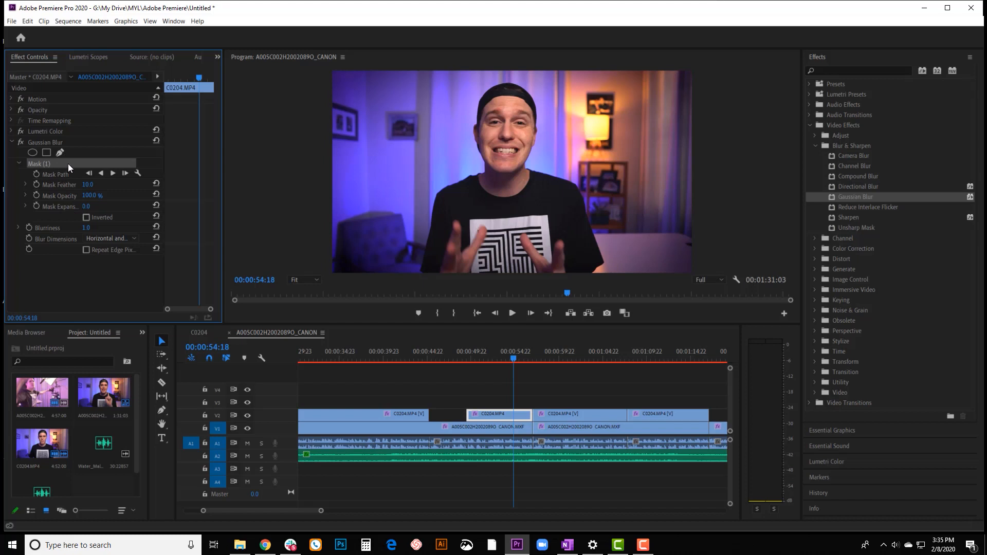
drag(86, 228, 110, 227)
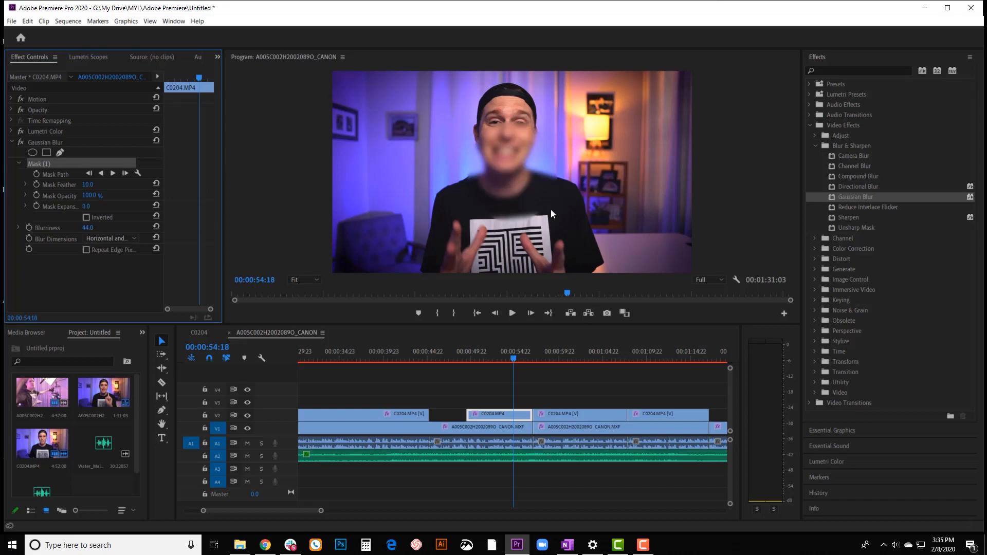
Move the blur mask from the man's face onto the lit lamp in the background and set Mask Feather to 110.0
click(549, 165)
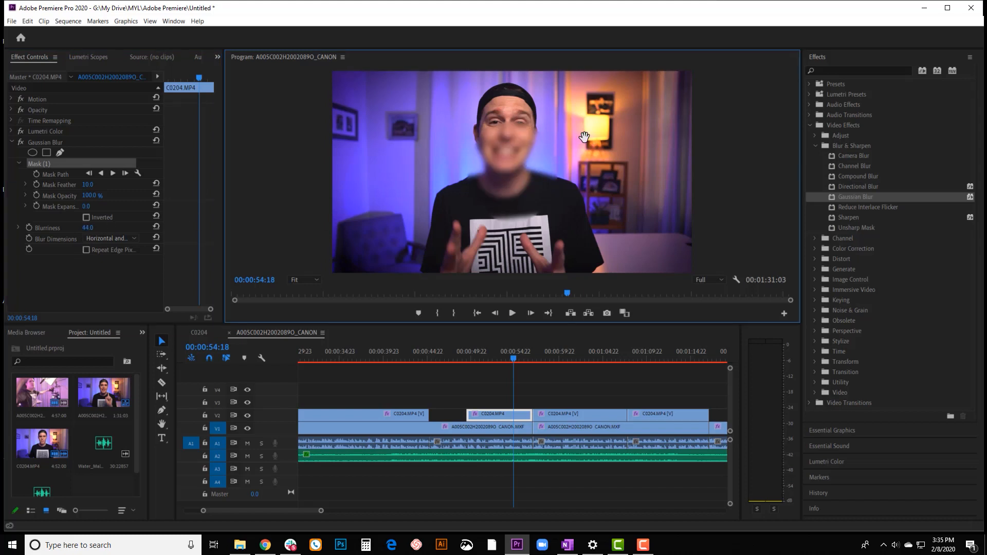
drag(585, 136, 593, 132)
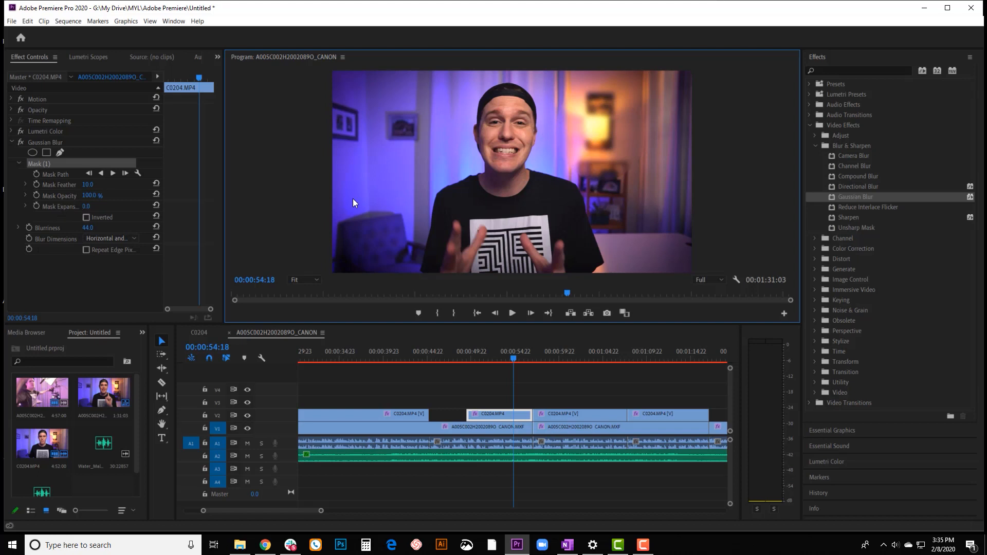
drag(91, 187, 131, 184)
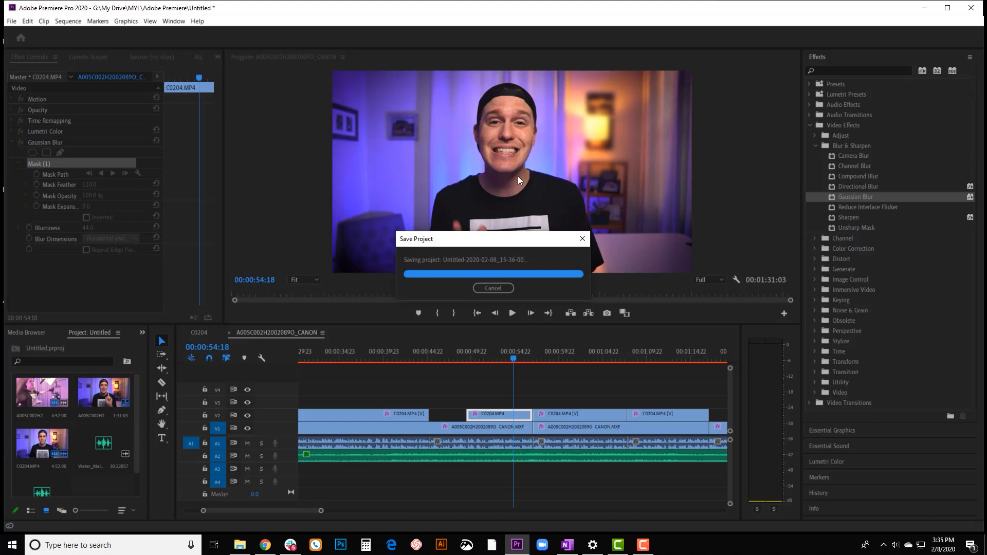
click(568, 145)
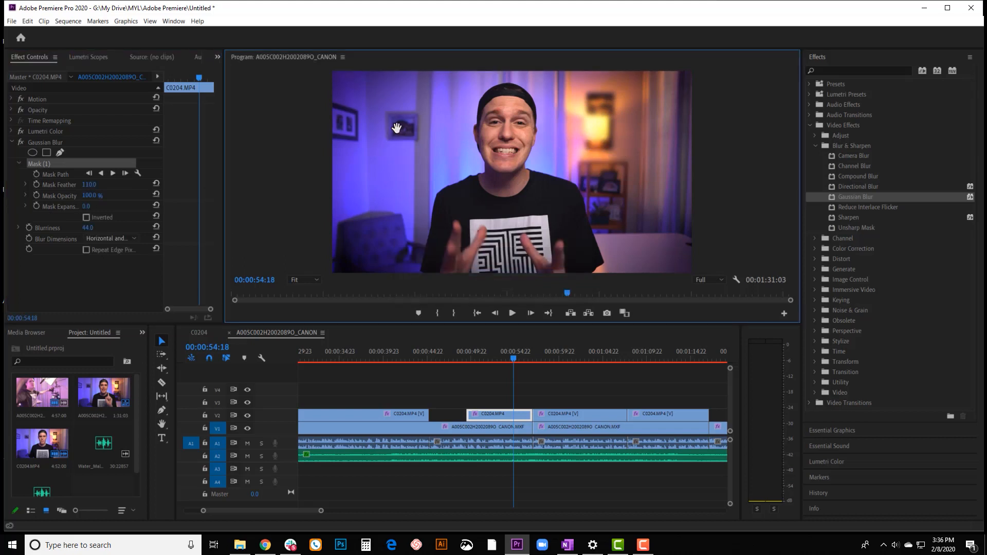